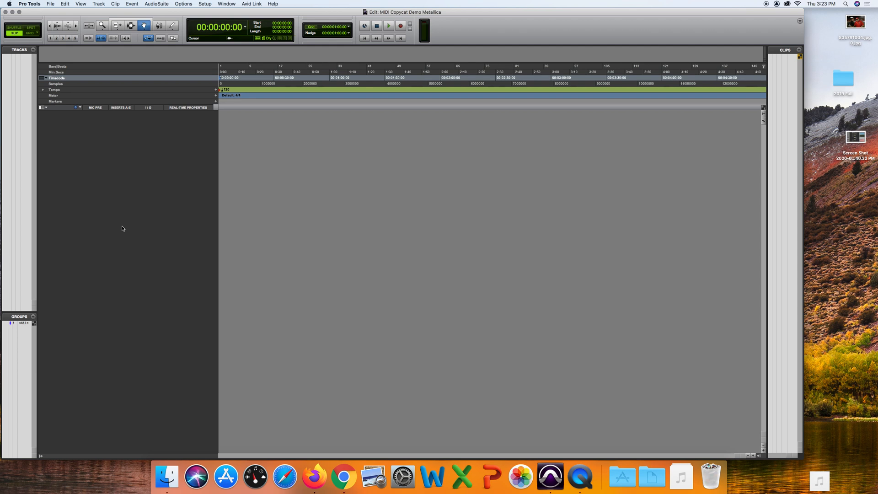
Step: Create one new stereo instrument track and one new stereo master fader track in the session
click(51, 4)
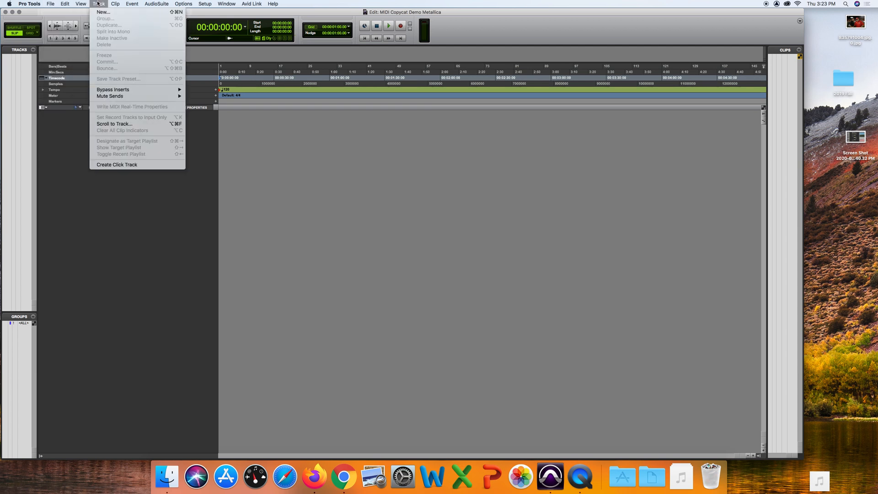
click(102, 12)
click(370, 165)
click(398, 164)
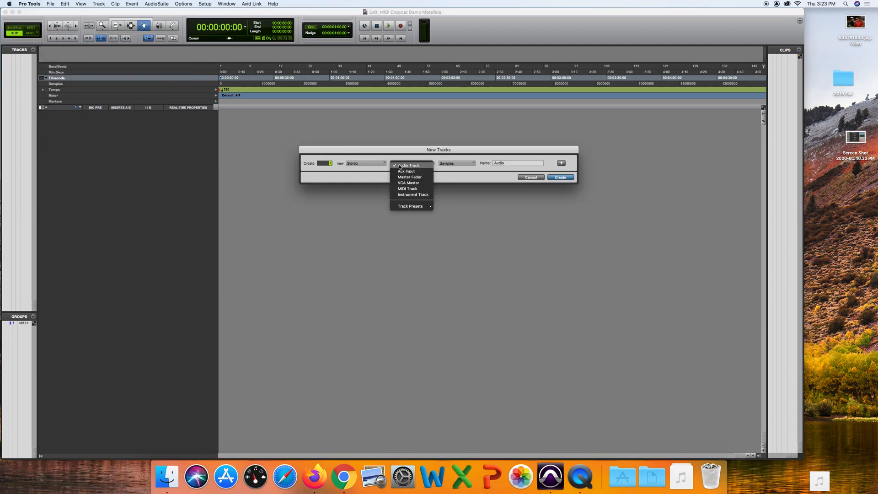
click(405, 198)
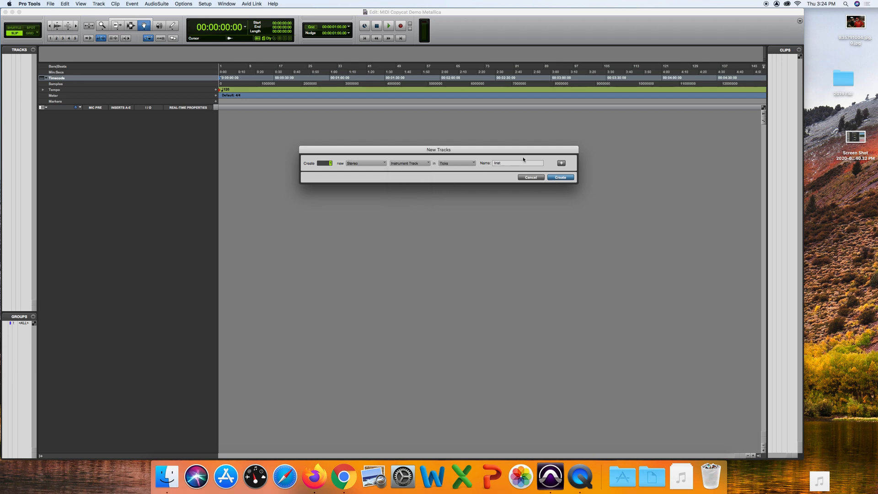
click(563, 164)
click(365, 175)
click(362, 181)
click(405, 175)
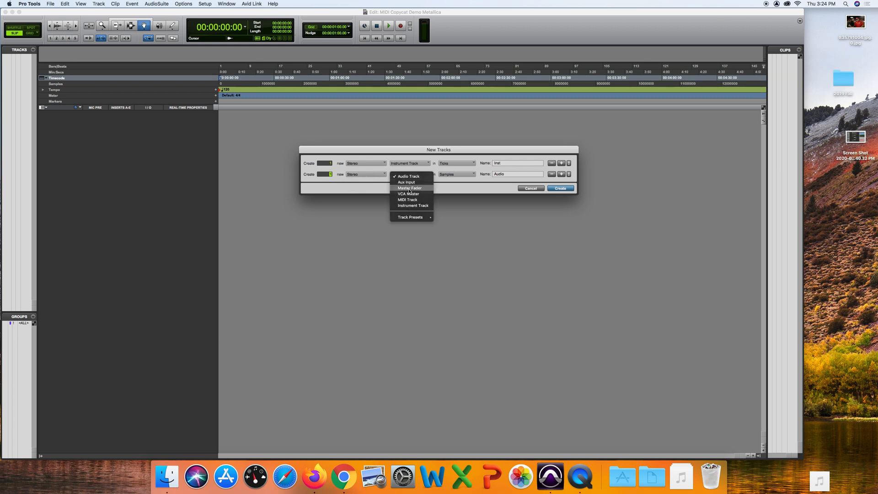
click(410, 188)
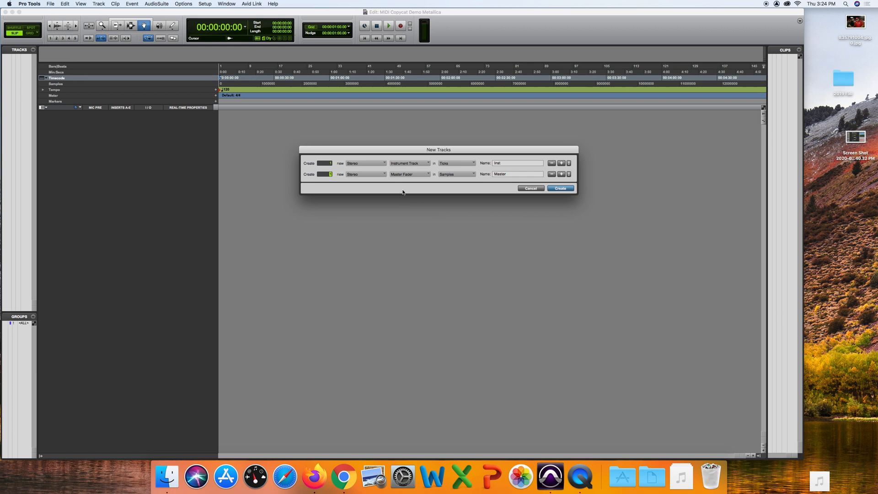
click(559, 189)
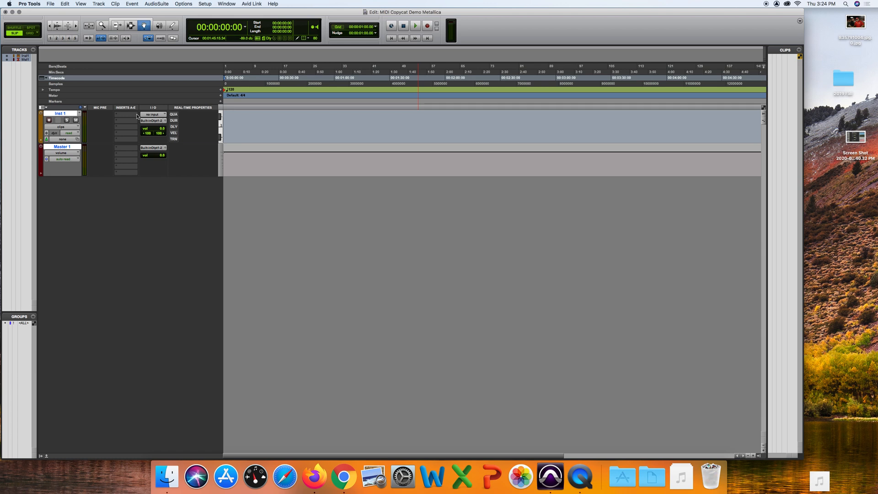
Step: Insert the stereo Xpand!2 instrument as a multichannel plug-in on the Inst 1 track, and close its window
click(122, 117)
mouse_move(126, 116)
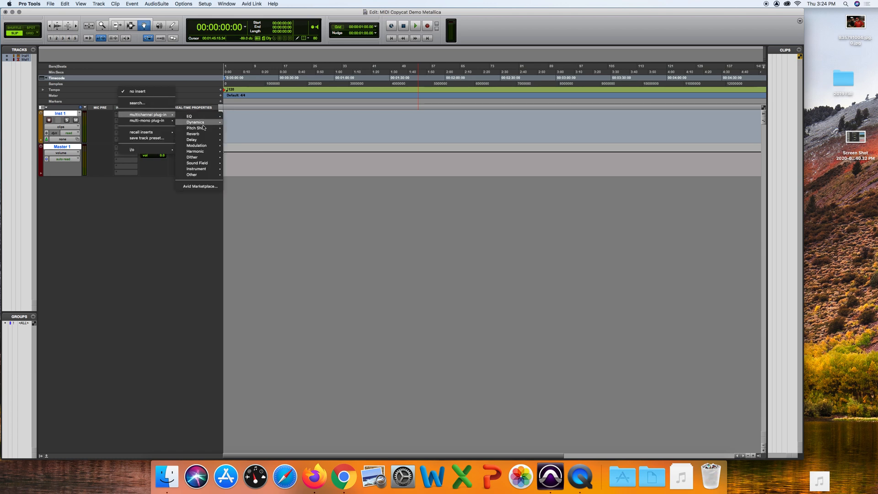
mouse_move(203, 168)
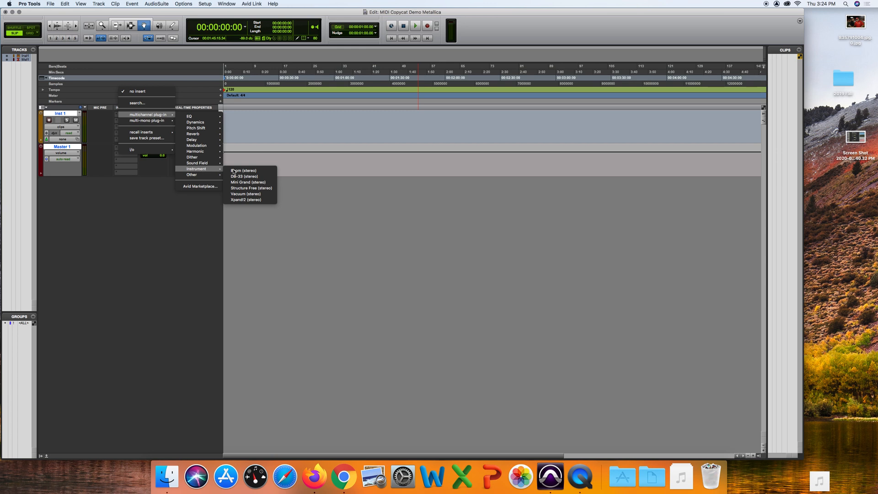
click(241, 200)
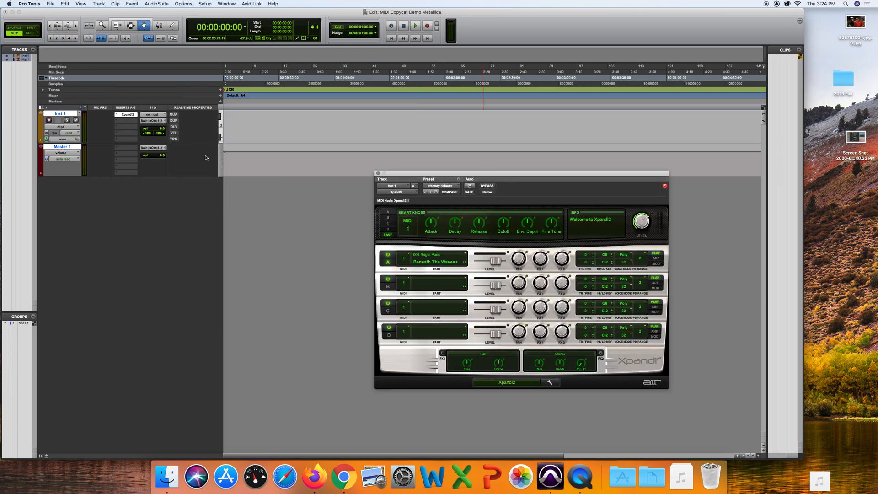
click(378, 173)
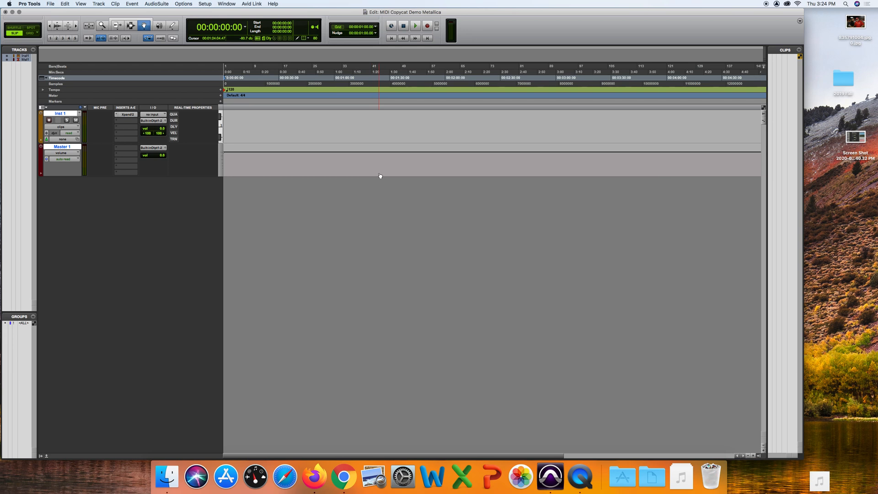
Step: Import Battery.mid from Downloads onto new MIDI tracks at session start, including its tempo map and key signature
click(52, 5)
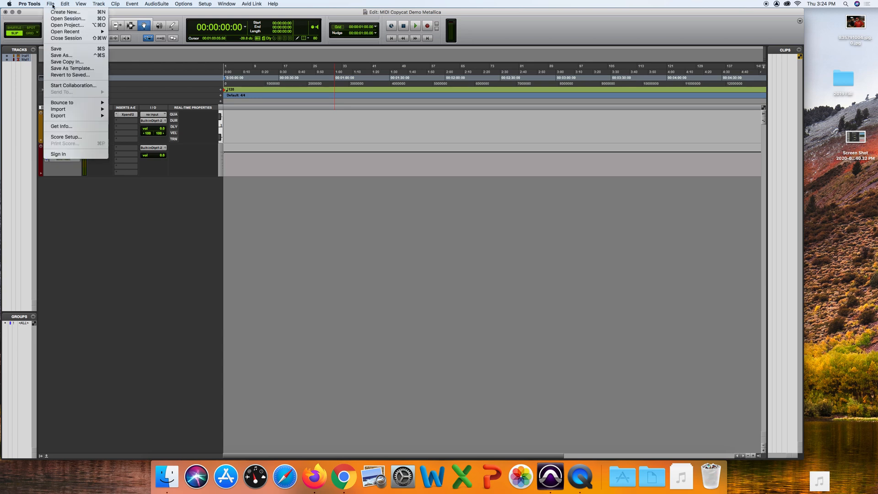
mouse_move(82, 110)
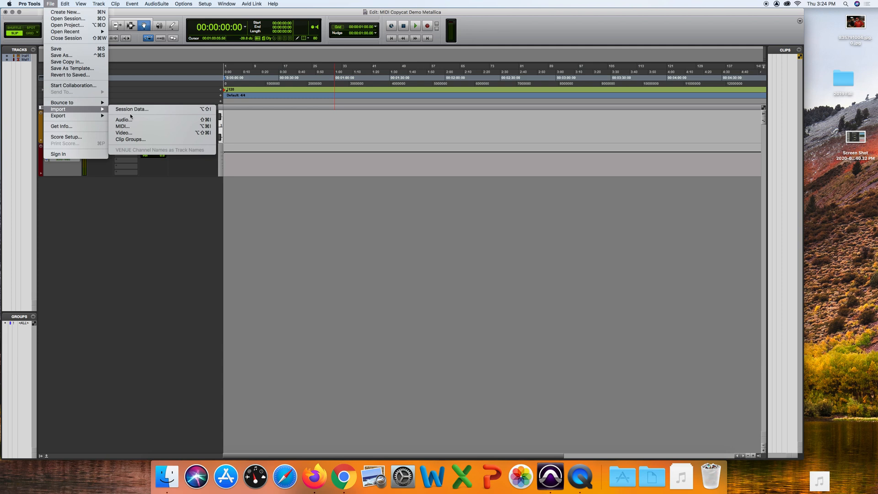
click(130, 127)
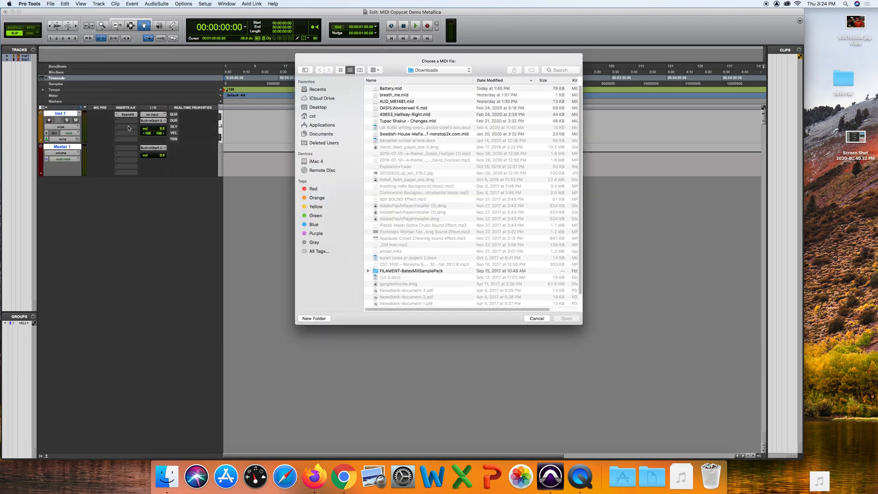
click(378, 88)
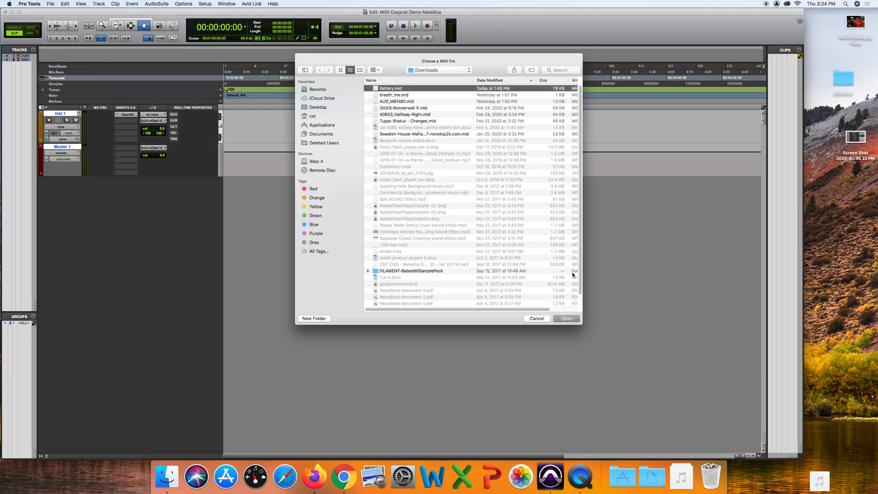
click(565, 319)
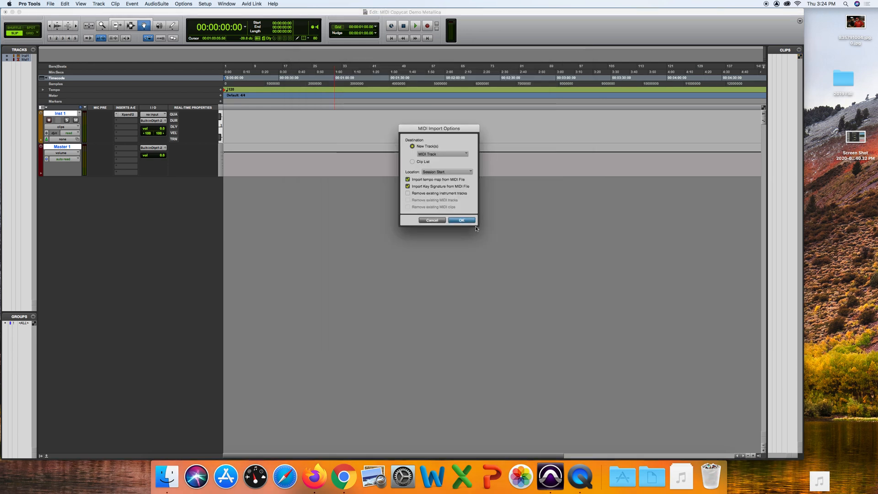
click(462, 221)
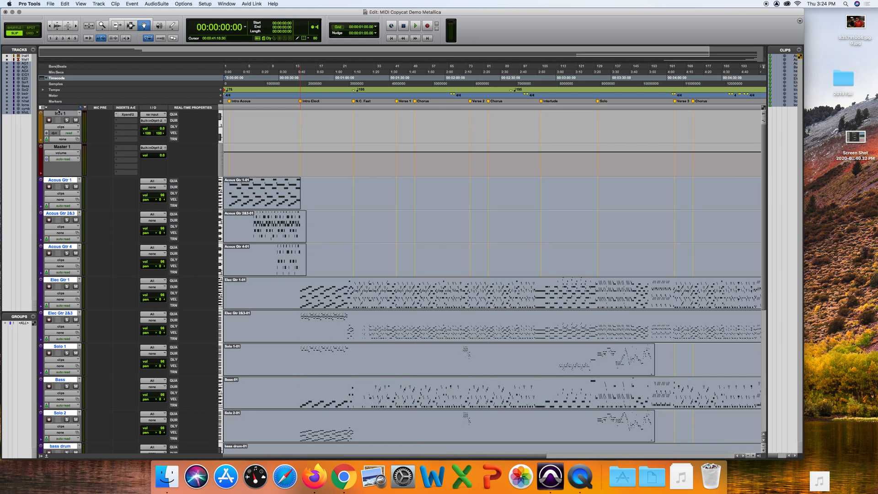
Step: Move the Master 1 track above Inst 1 and the Acous Gtr 1-01 clip onto the Inst 1 track
click(57, 114)
drag(64, 147, 67, 119)
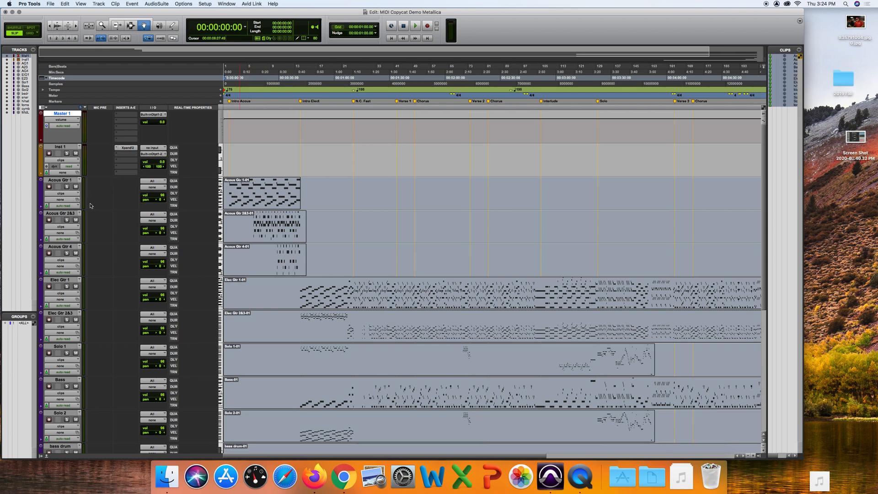
click(255, 190)
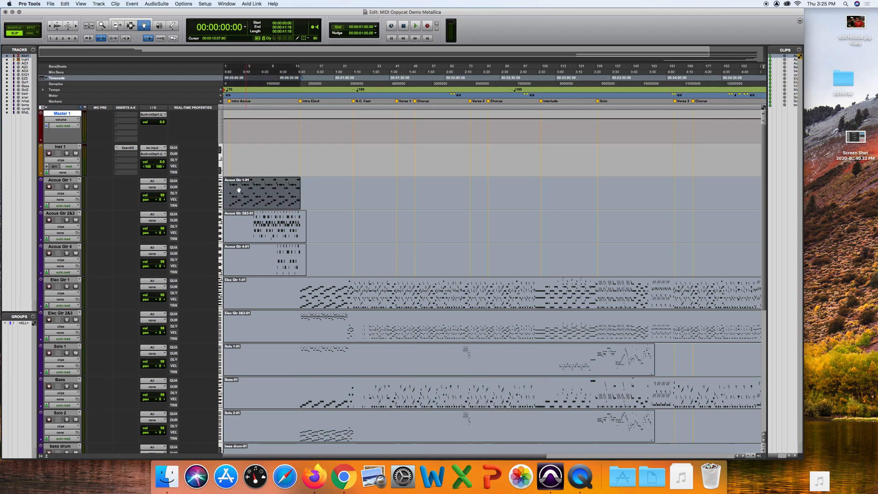
drag(252, 188, 248, 173)
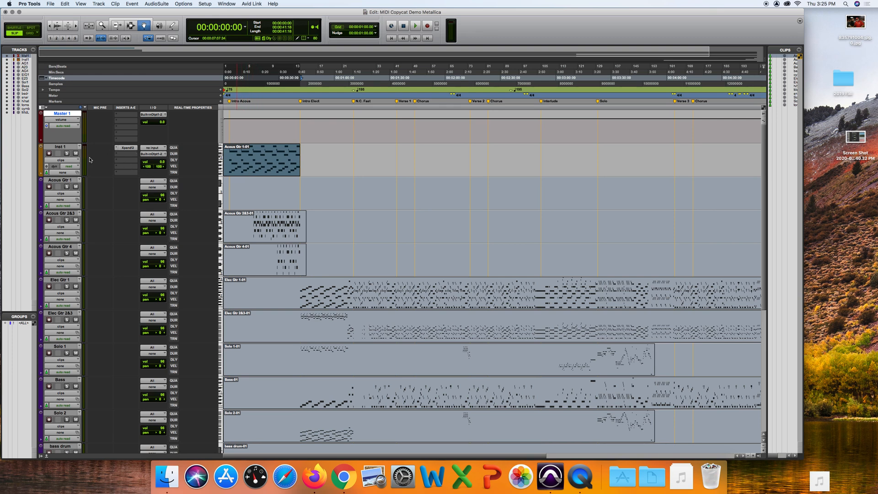
Step: Audition the guitar clip on Inst 1 with the default Xpand!2 sound, opening the plug-in window during playback
click(415, 26)
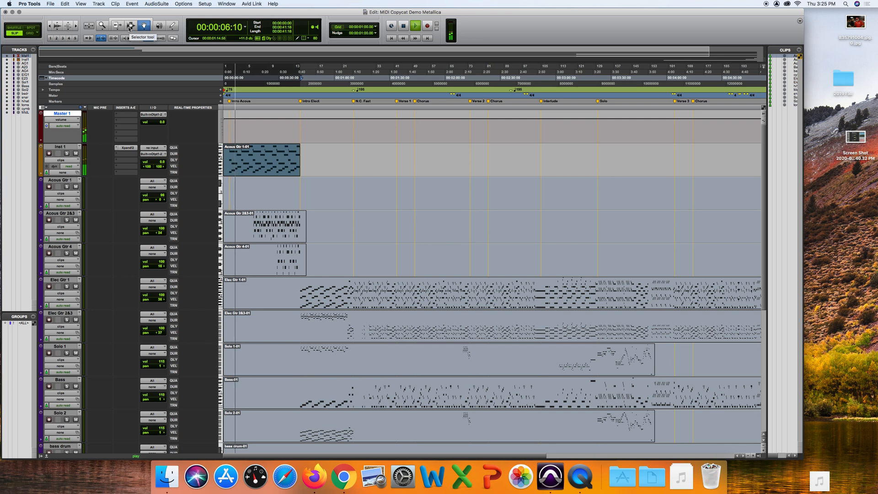
click(127, 147)
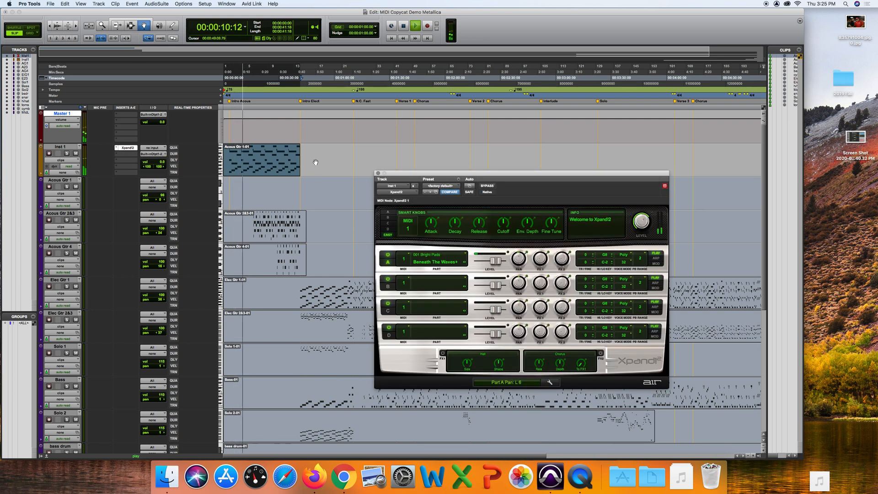
click(403, 27)
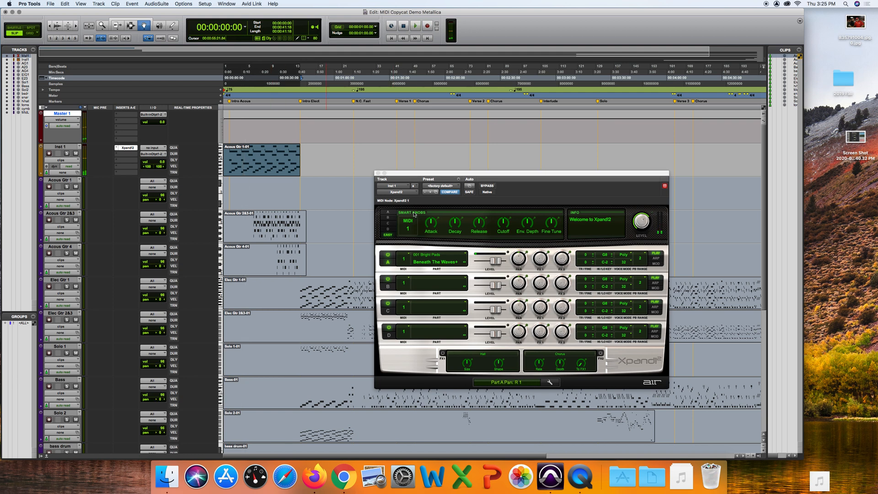
Step: Load the +01 12 String Acoustic preset from the 21 Guitars category into Xpand!2
click(450, 186)
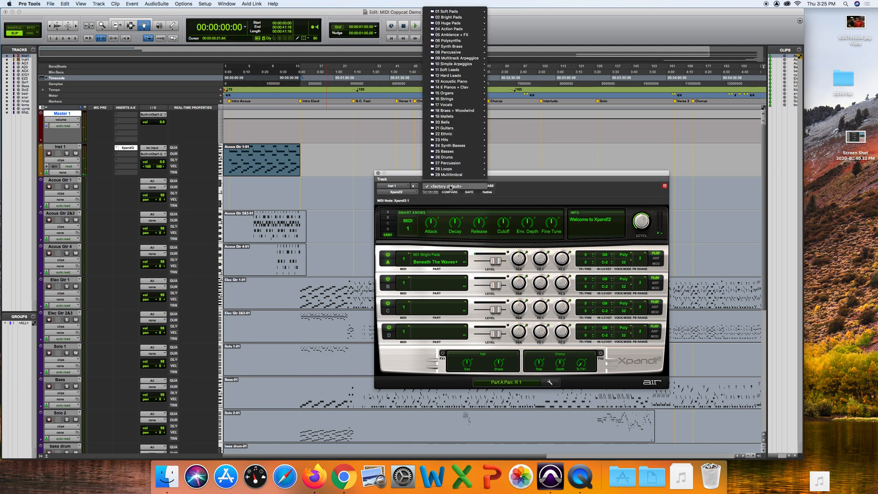
mouse_move(479, 132)
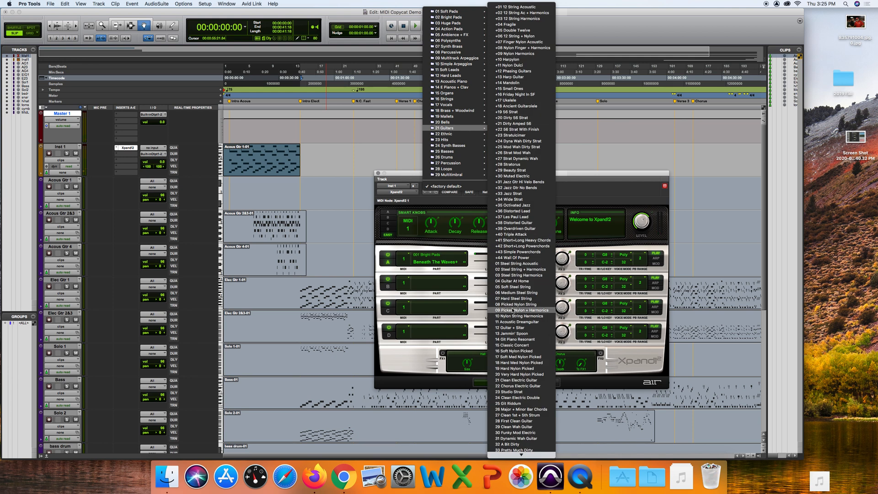
scroll(513, 311, down, 3)
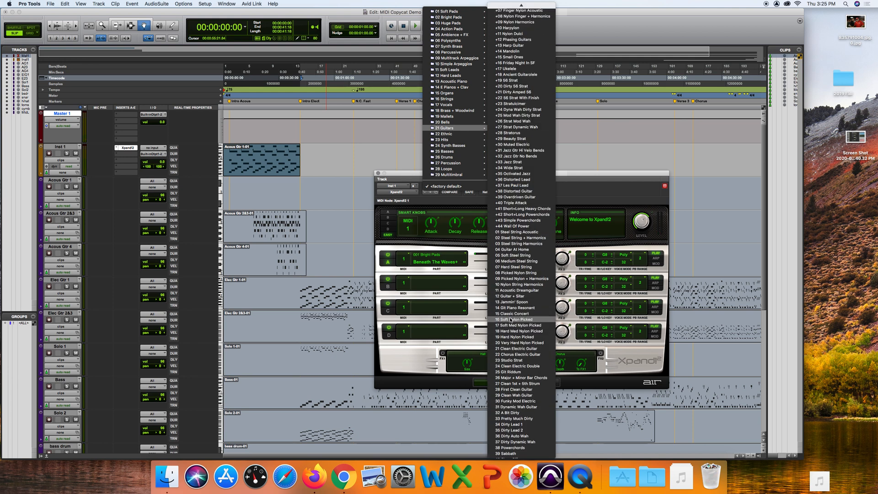
scroll(511, 320, up, 3)
click(528, 7)
Step: Play back the clip with the 12-string preset while adjusting the main Xpand!2 level, and stop playback
click(415, 26)
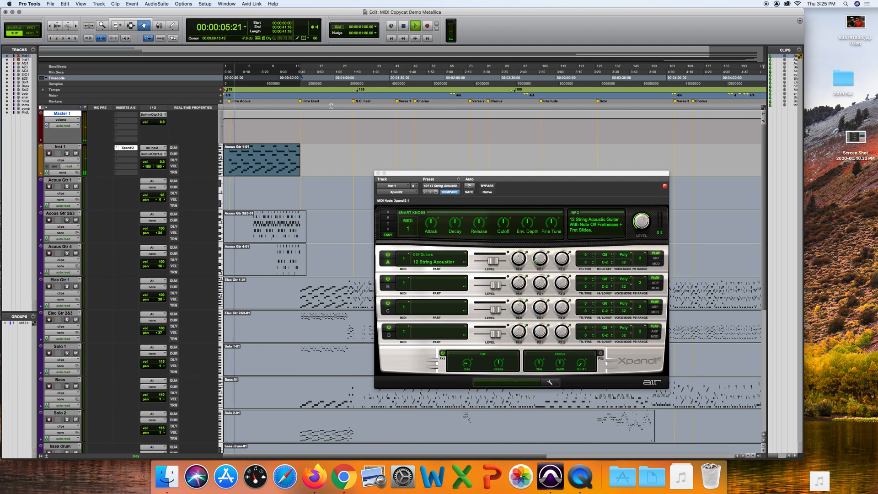
click(647, 219)
drag(647, 219, 649, 208)
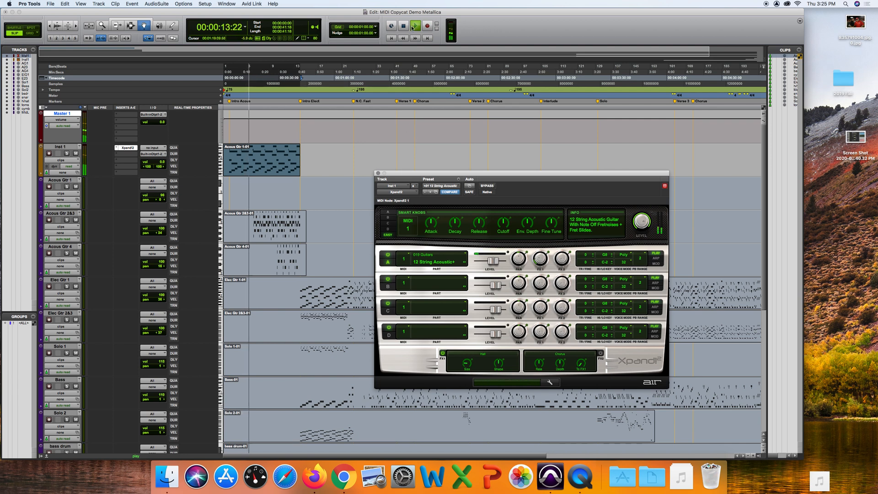
click(404, 28)
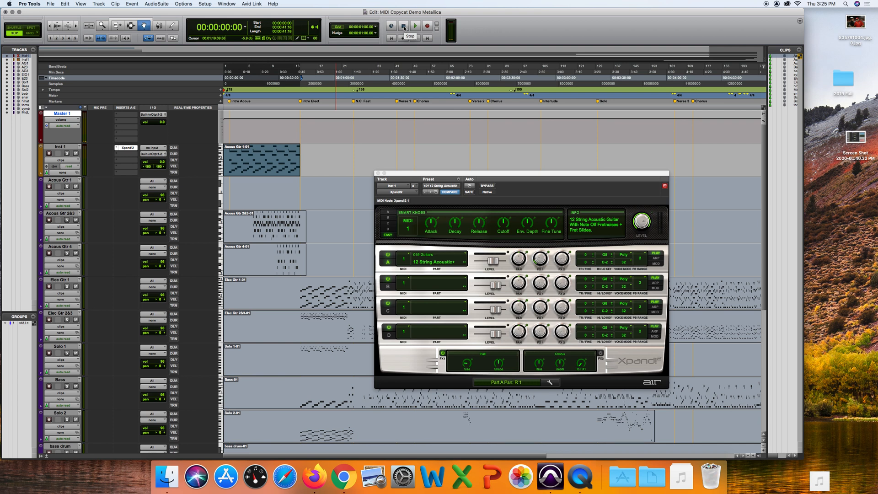
Step: Create one new stereo audio track in the session
click(98, 4)
click(101, 12)
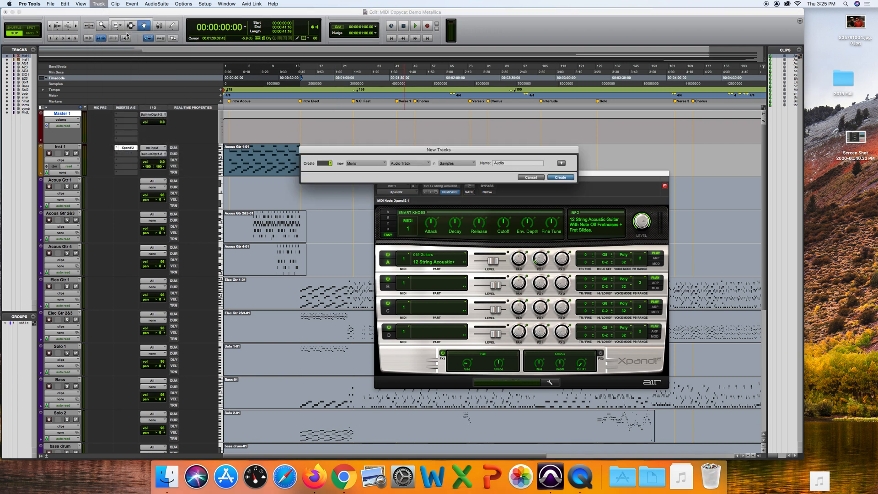
click(356, 163)
click(363, 172)
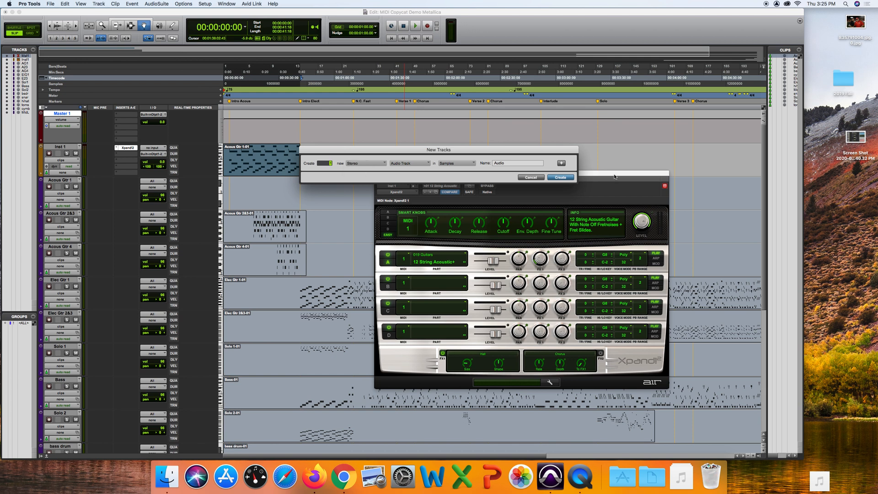
click(566, 178)
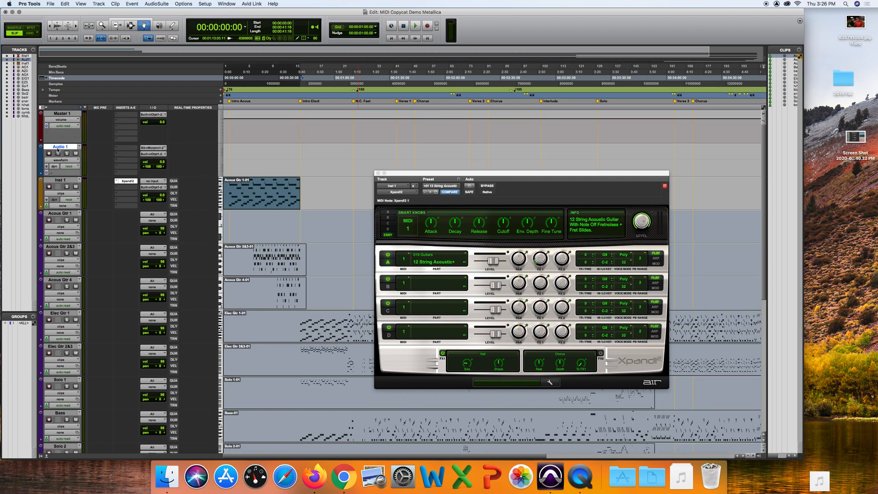
Step: Move the Audio 1 track below Acous Gtr 1 and render the Acous Gtr 1-01 clip from Inst 1 onto it as audio
drag(57, 149, 64, 248)
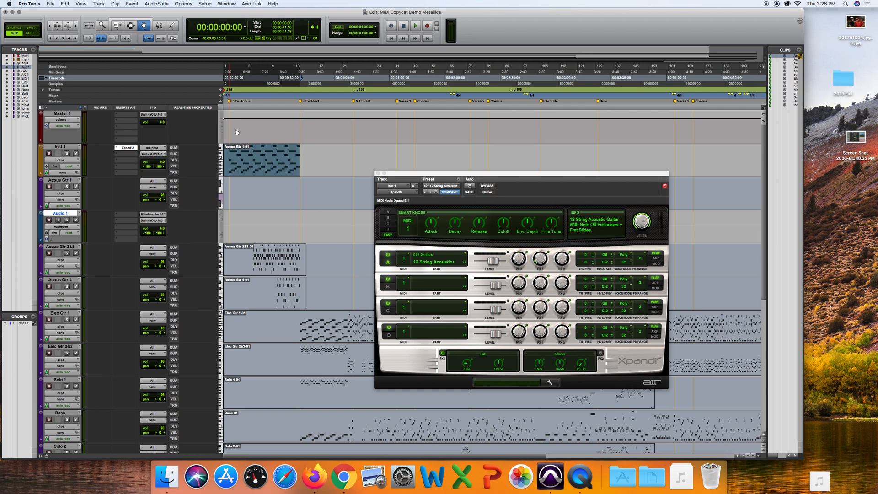
drag(243, 162, 240, 228)
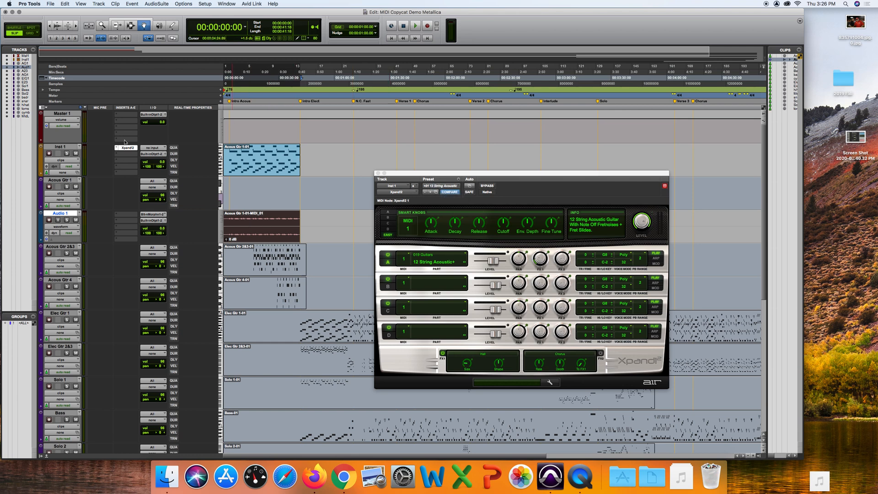
Step: Mute the Inst 1 track and play back the rendered guitar audio on Audio 1, stopping after a short listen
click(76, 153)
click(416, 26)
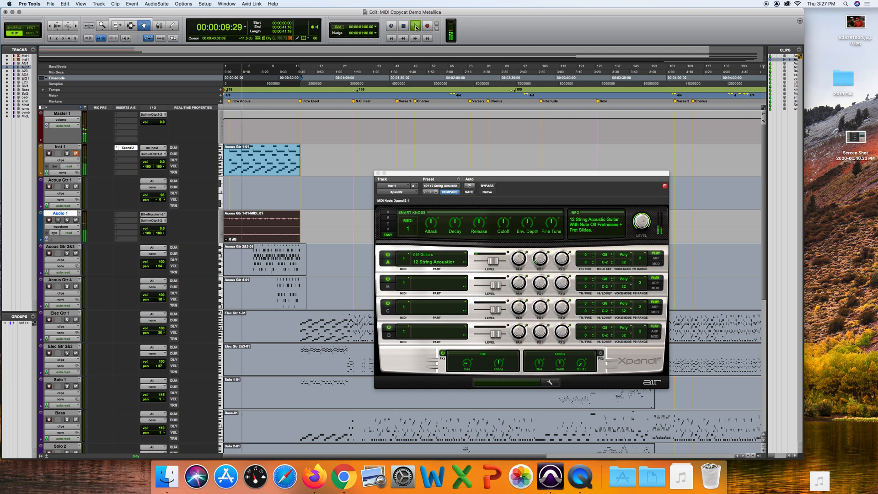
click(404, 26)
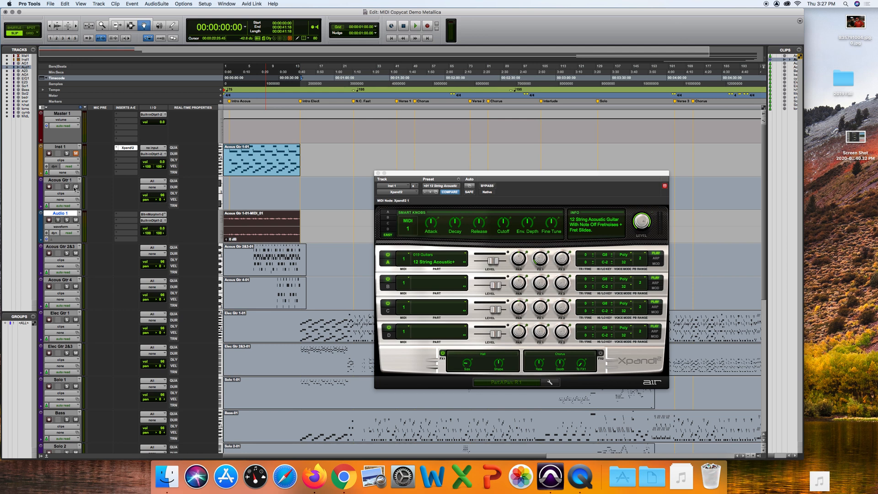
Step: Return the Acous Gtr 1-01 clip to its own track and place the Acous Gtr 2&3-01 clip on Inst 1
click(230, 161)
drag(229, 161, 228, 183)
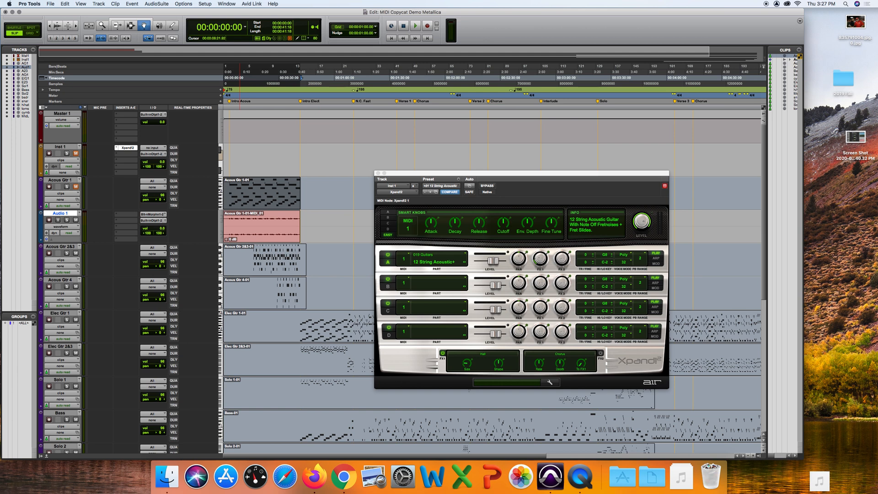
click(242, 259)
drag(240, 264, 238, 175)
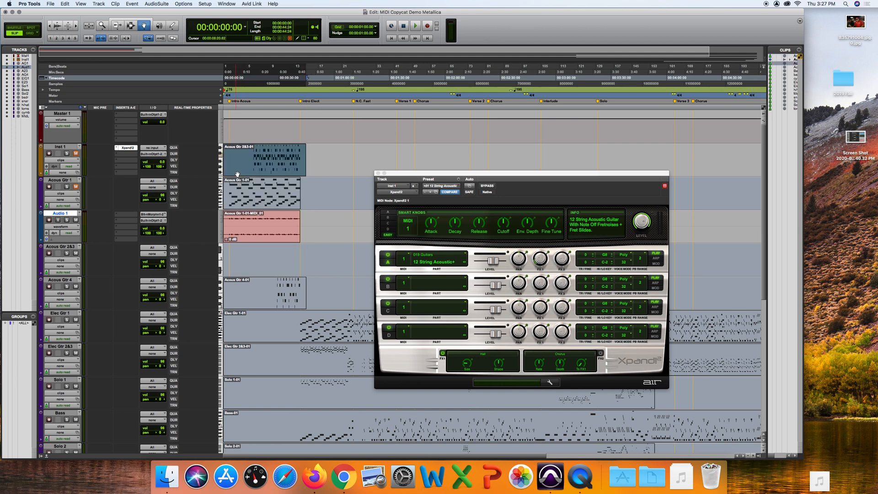
Step: Play back the Acous Gtr 2&3-01 clip on Inst 1 from the point where its notes begin
click(131, 26)
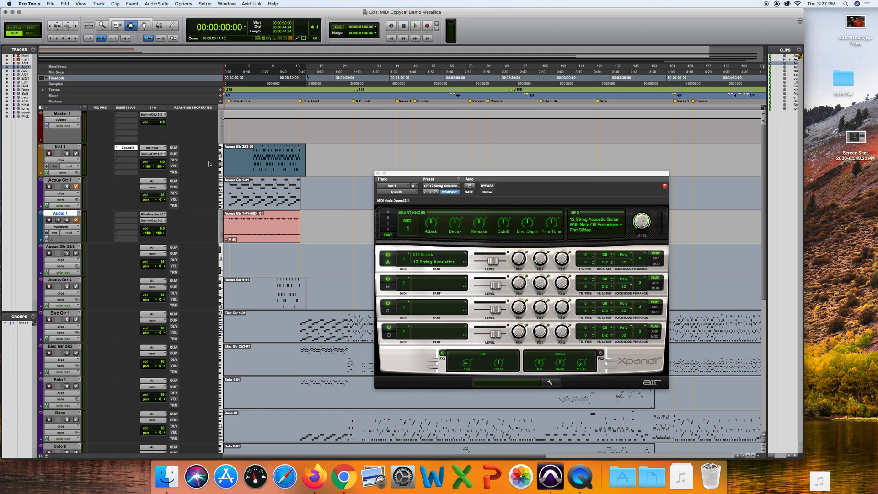
click(252, 156)
key(space)
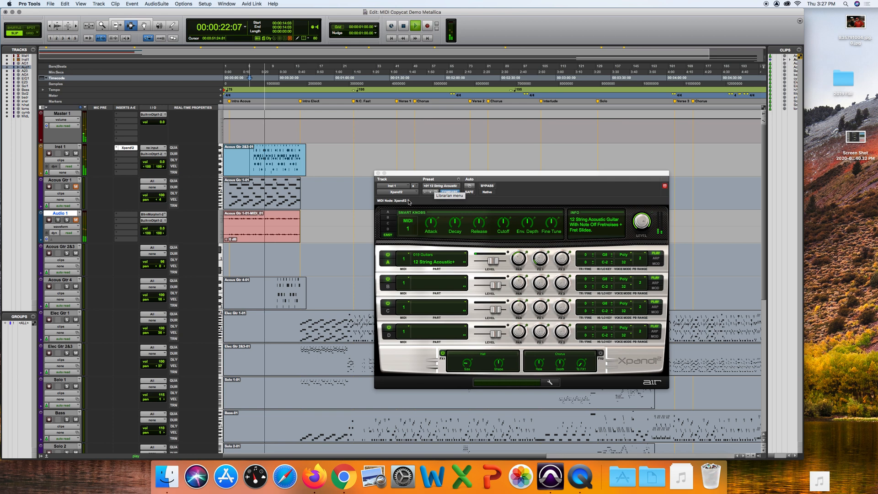
Step: Try the 07 Hard Steel String guitar preset in Xpand!2 and play the Acous Gtr 2&3-01 clip with it
click(448, 186)
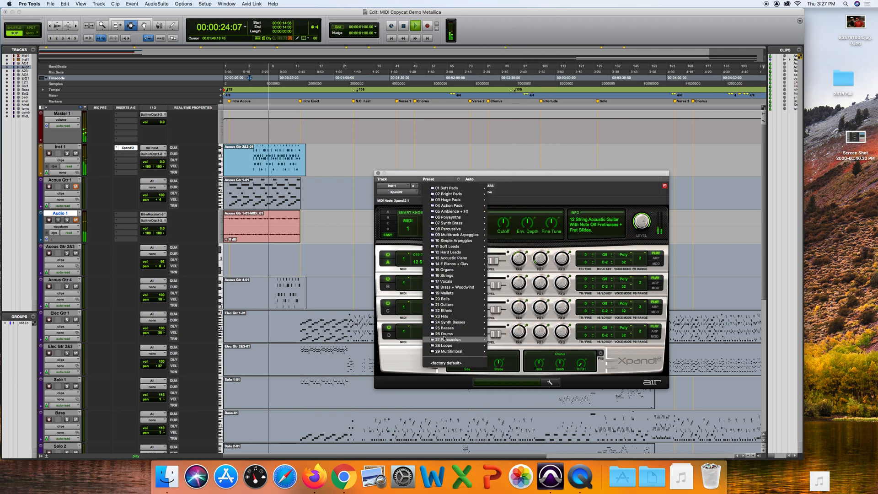
mouse_move(446, 335)
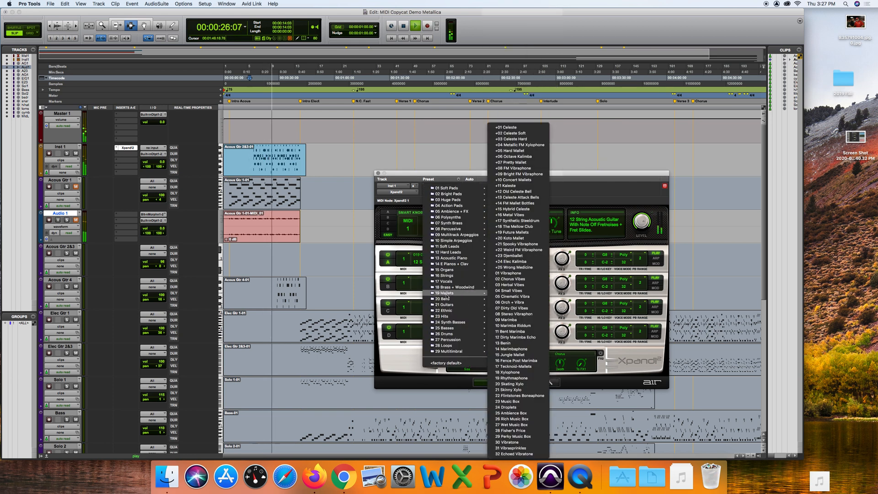
mouse_move(447, 306)
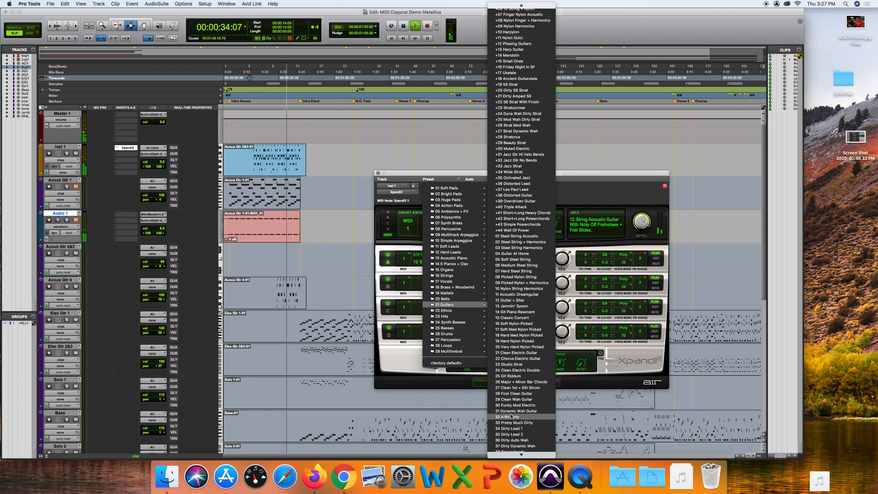
scroll(512, 417, down, 2)
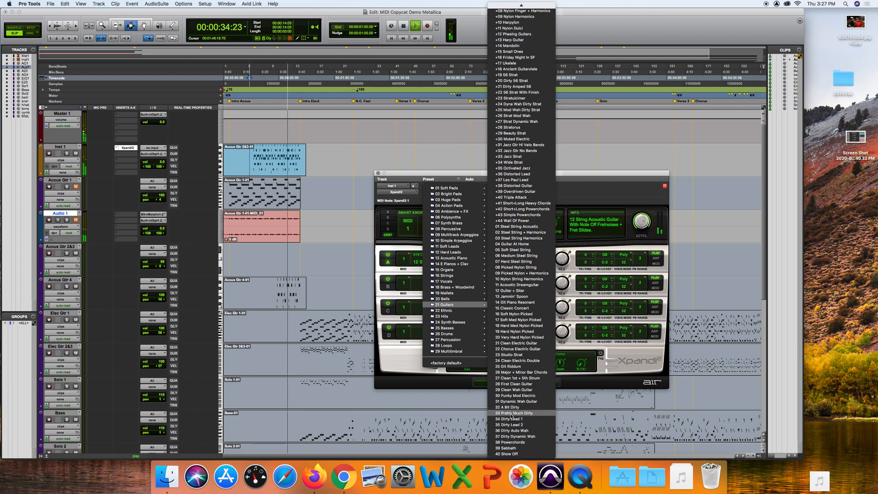
click(516, 262)
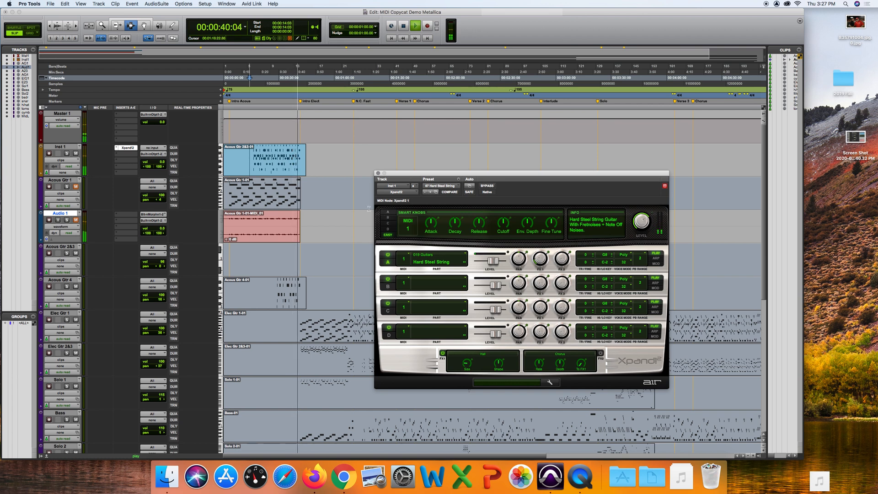
click(251, 156)
key(space)
click(254, 155)
key(space)
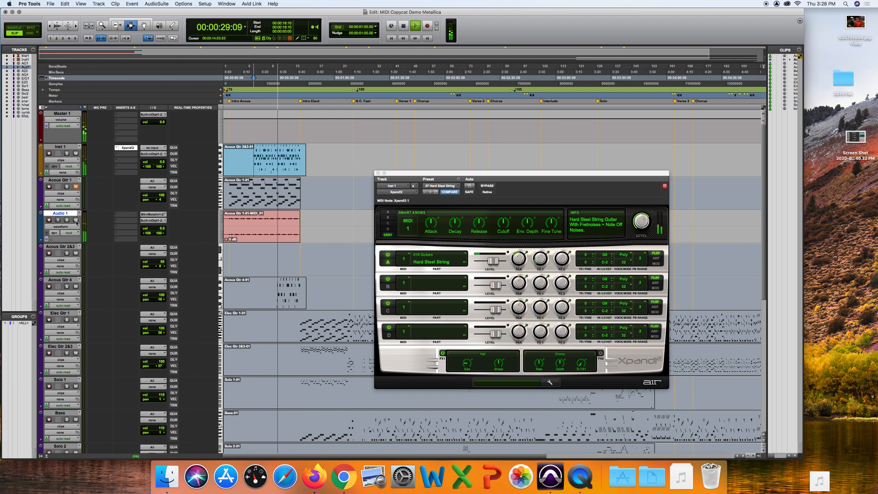
Step: Try the 18 Hard Med Nylon Picked guitar preset in Xpand!2 and replay the Acous Gtr 2&3-01 clip
click(440, 186)
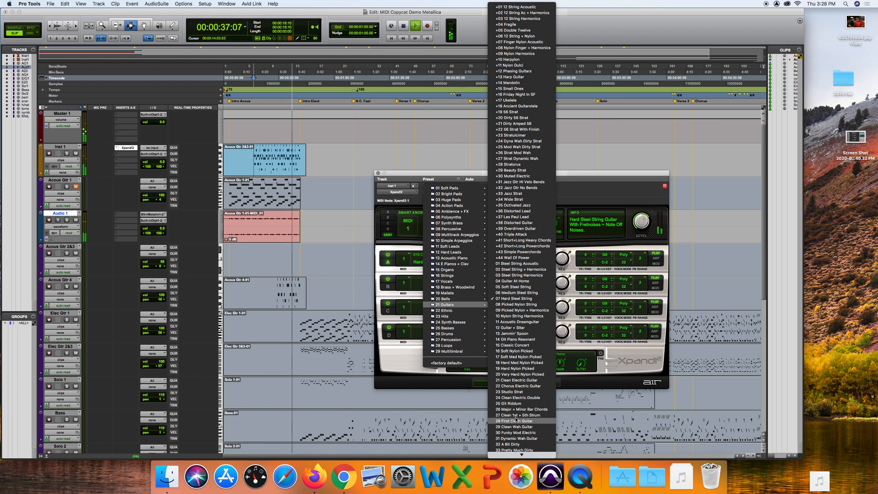
click(510, 363)
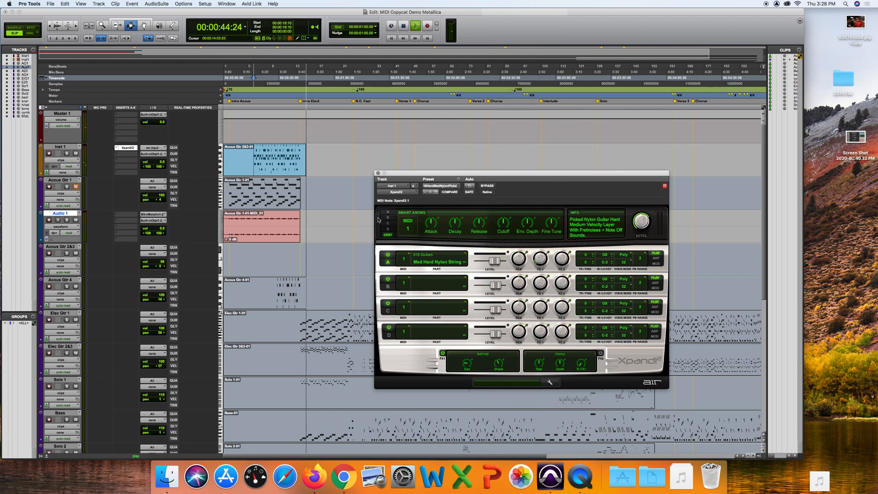
click(252, 160)
key(space)
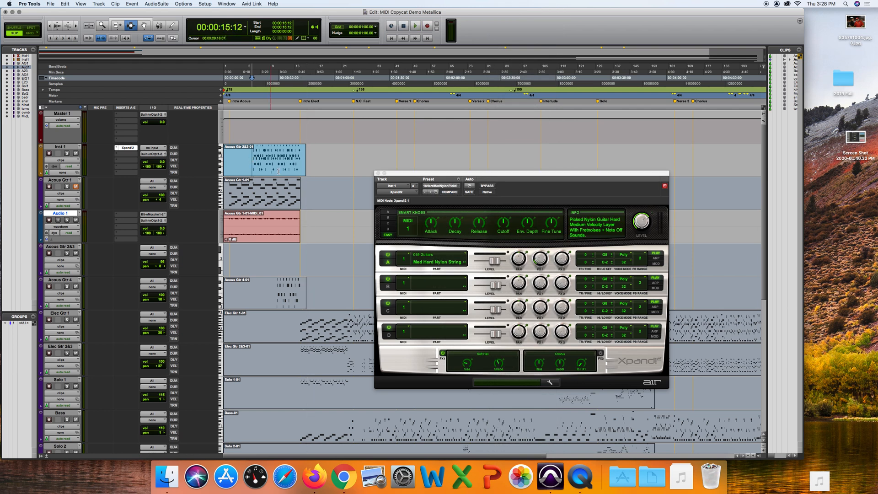
key(space)
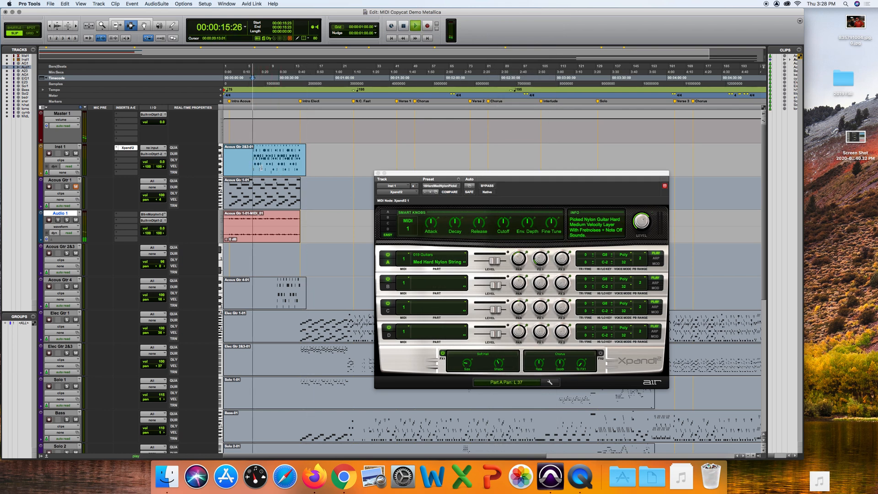
Step: Load the 06 Medium Steel String guitar preset with a master level of +4.0 dB in Xpand!2, and stop playback
click(446, 186)
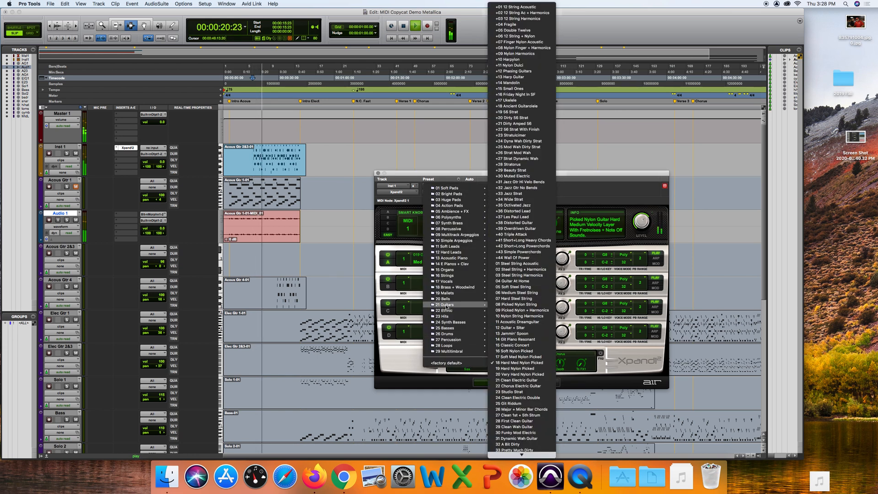
click(519, 293)
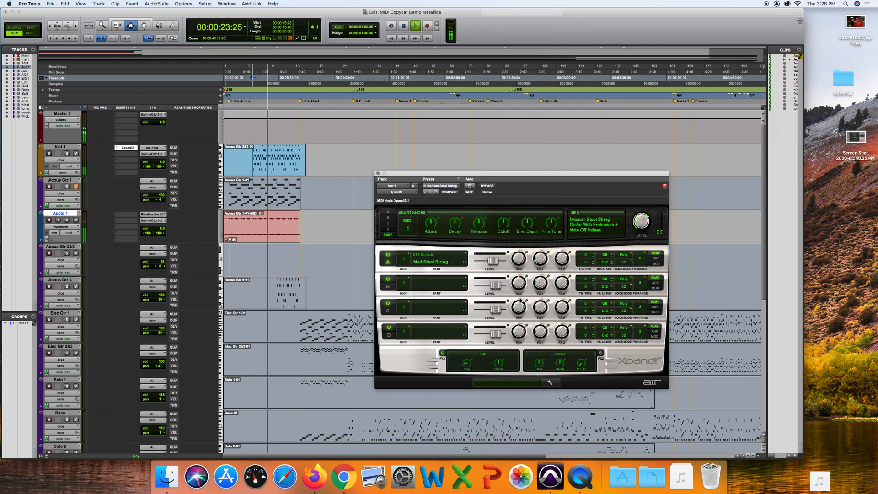
drag(648, 213, 647, 212)
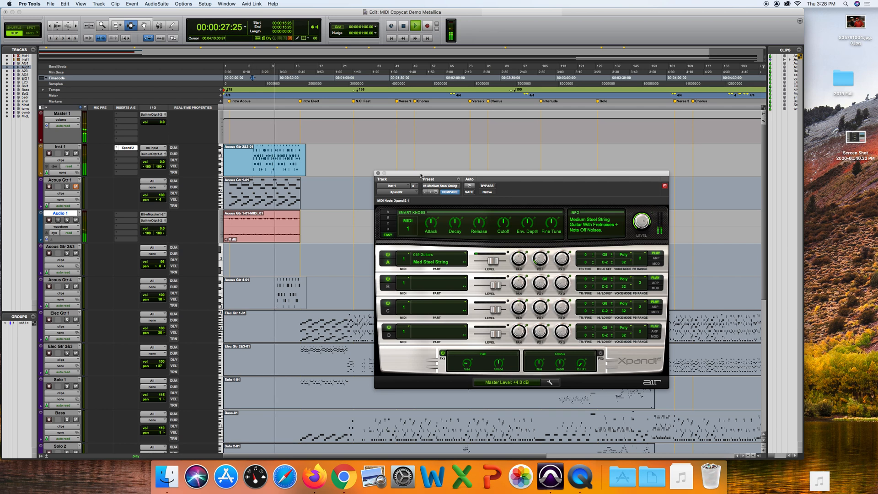
click(404, 26)
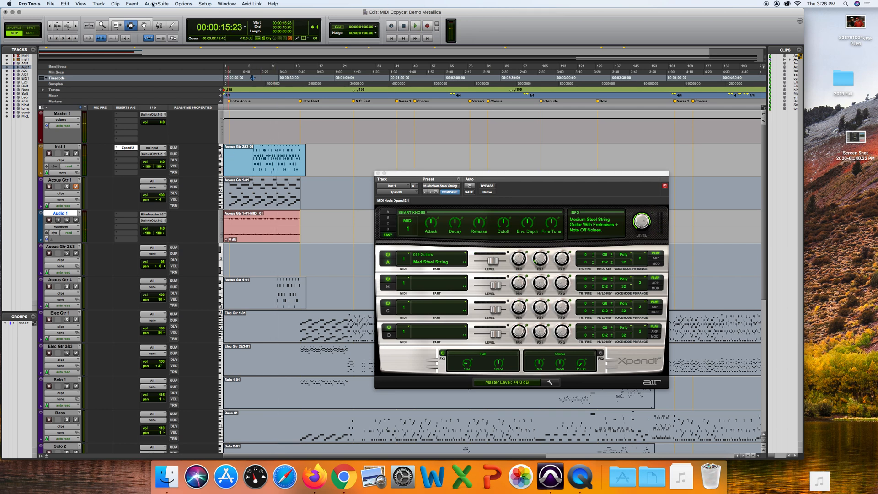
Step: Rename the Audio 1 track as gtr 1 acou and add the comment "12 string nylon"
click(143, 26)
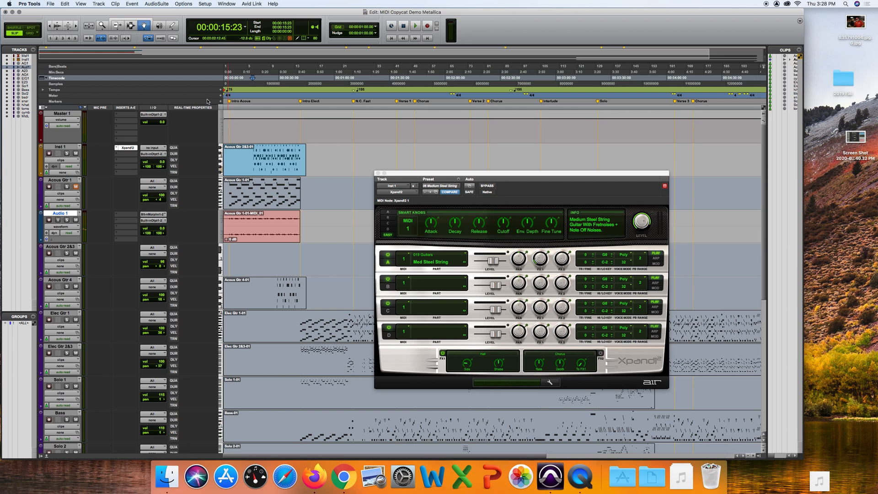
double_click(54, 214)
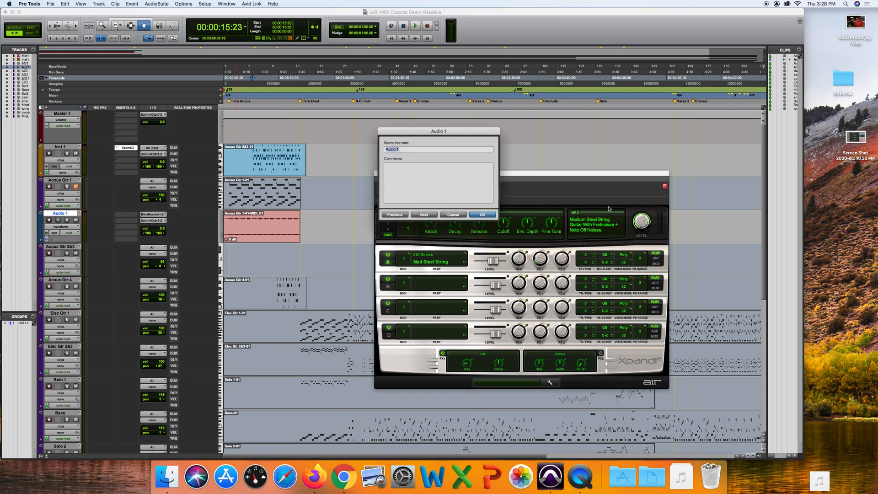
text(gtr 1)
click(471, 163)
text(12 stin)
key(BackSpace)
key(BackSpace)
text(ring nylon)
click(494, 216)
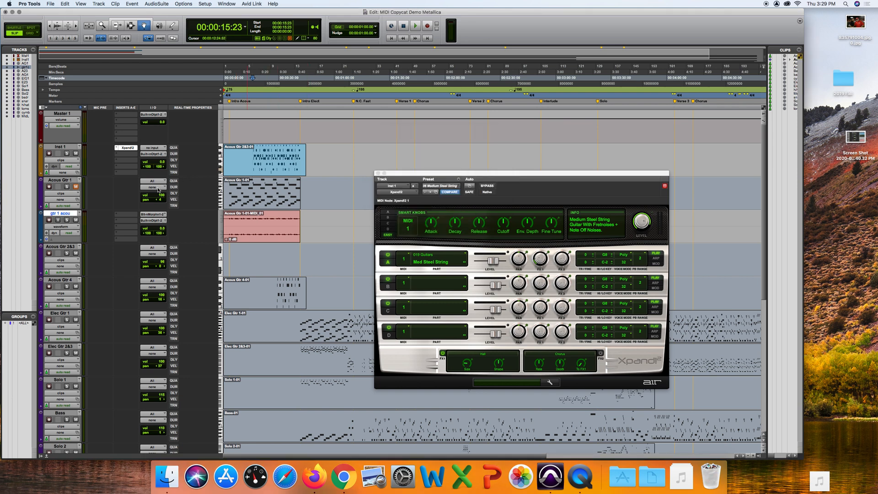
Step: Create one new stereo audio track below the gtr 1 acou track
click(103, 4)
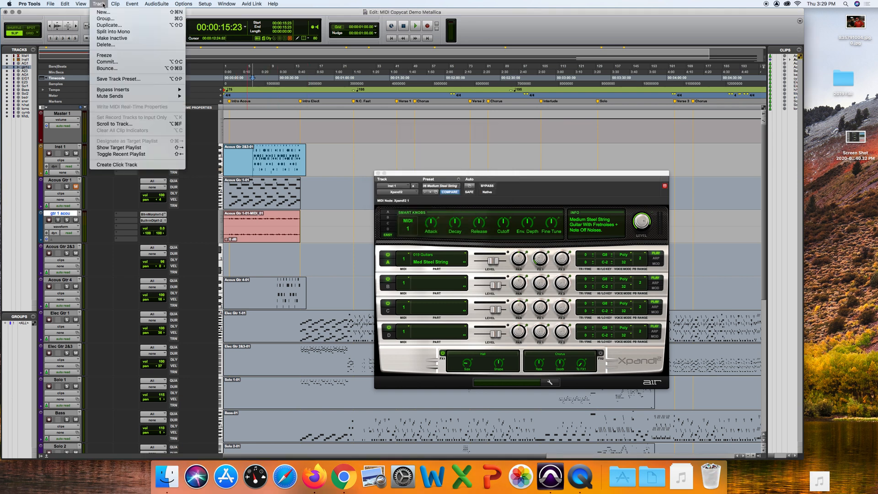
click(103, 12)
click(356, 163)
click(357, 172)
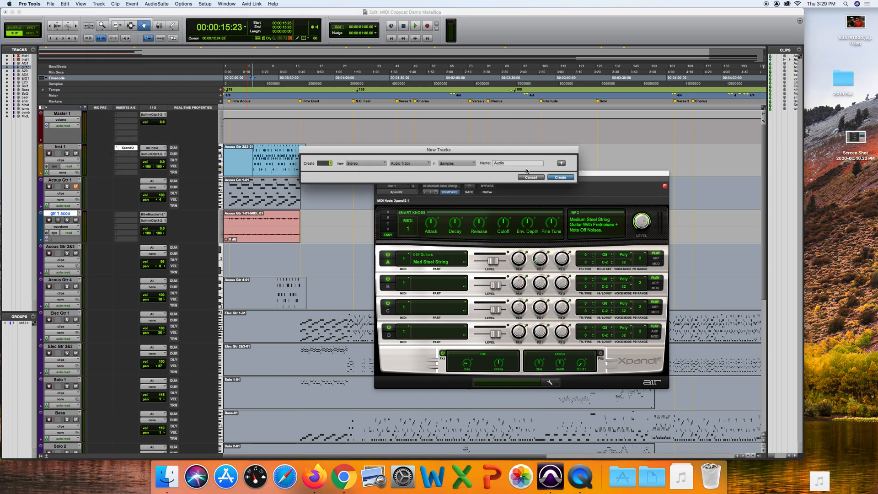
click(560, 177)
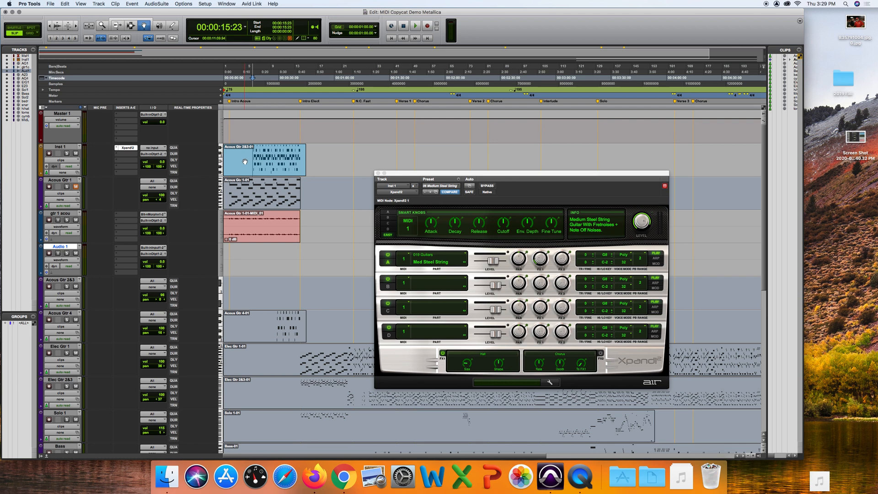
Step: Render the Acous Gtr 2&3-01 clip from Inst 1 onto Audio 1 as audio and return the MIDI clip to its original track
drag(245, 161, 238, 253)
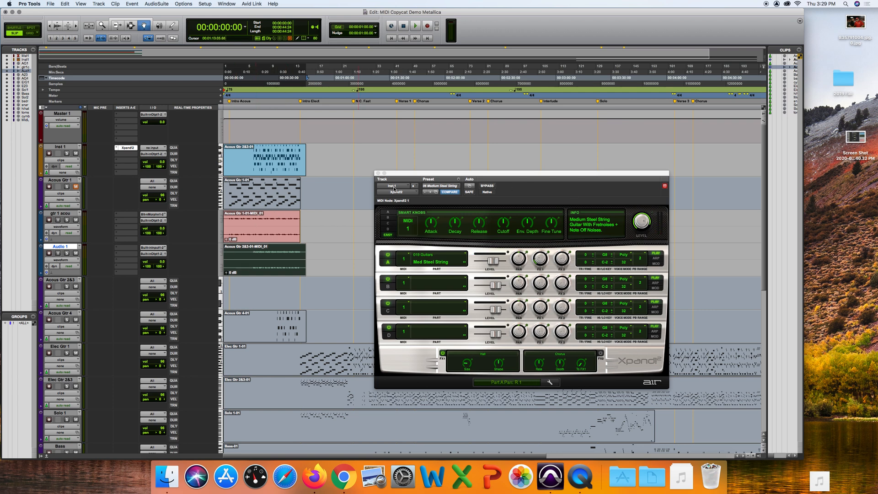
drag(237, 159, 230, 287)
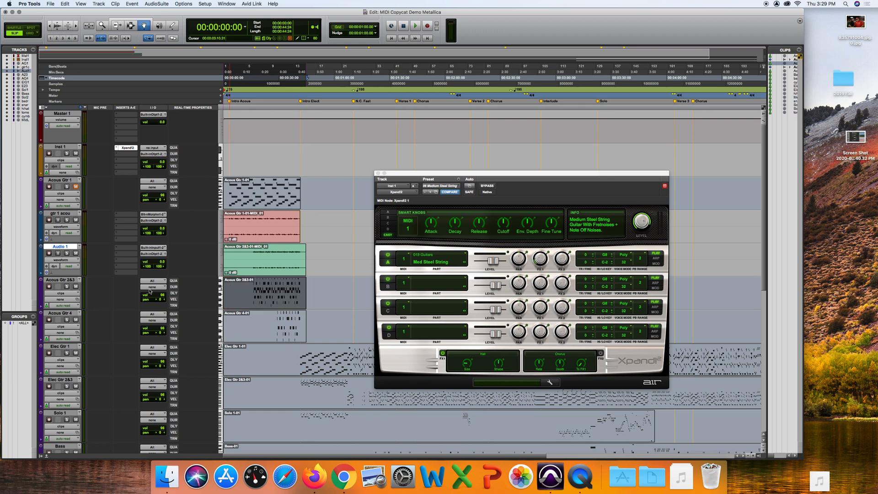
Step: Set the track heights of Acous Gtr 2&3 and Acous Gtr 1 to small
click(40, 281)
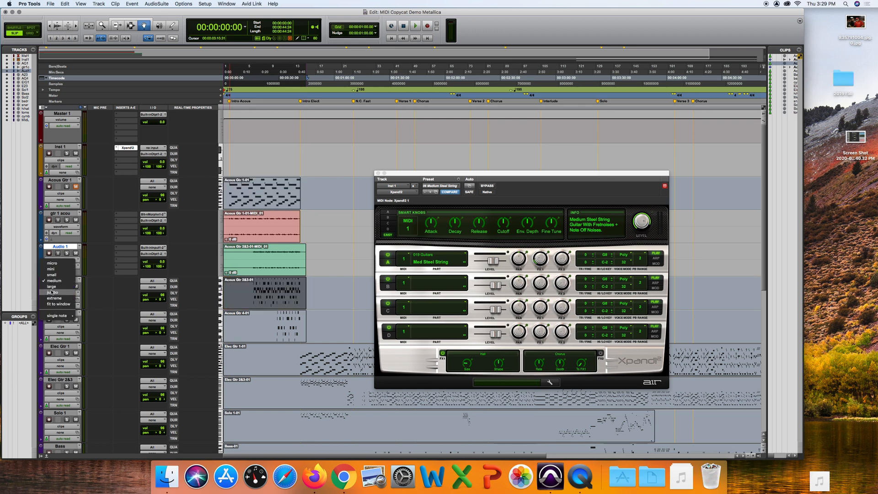
click(52, 275)
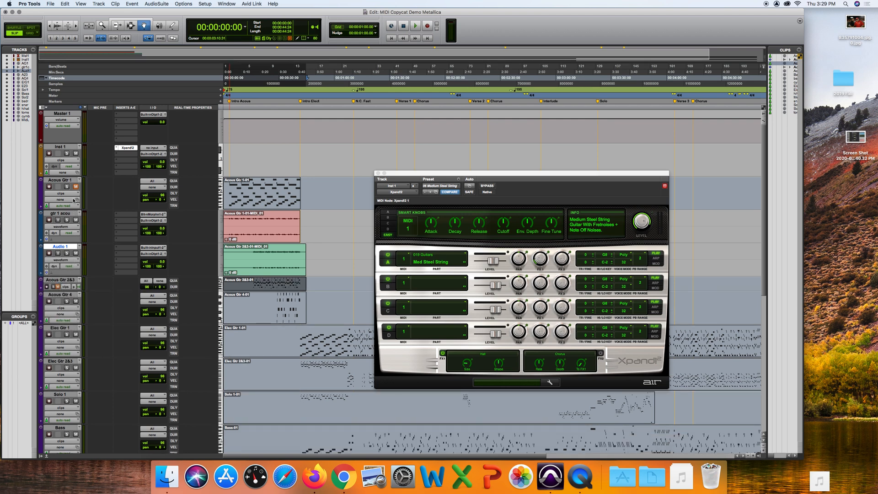
click(40, 181)
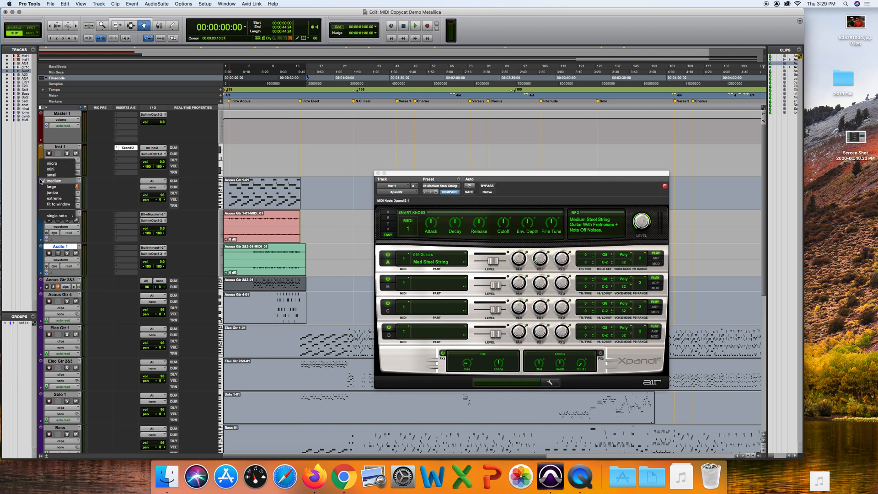
click(48, 175)
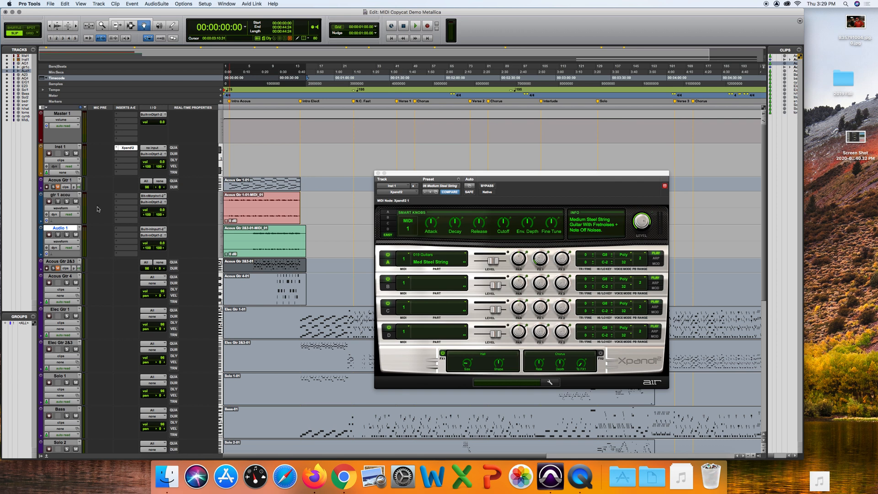
Step: Play back the rendered guitar audio on both audio tracks from about 11 seconds, stopping after a short listen
click(131, 26)
click(244, 227)
key(space)
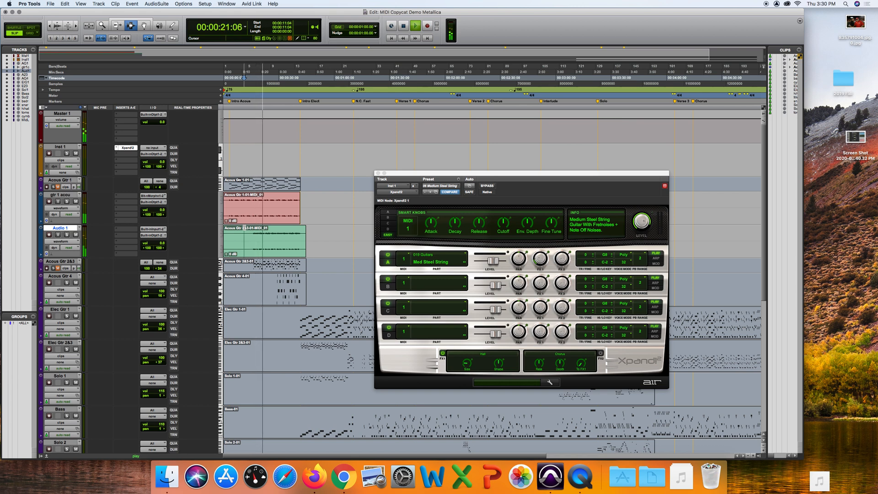
key(space)
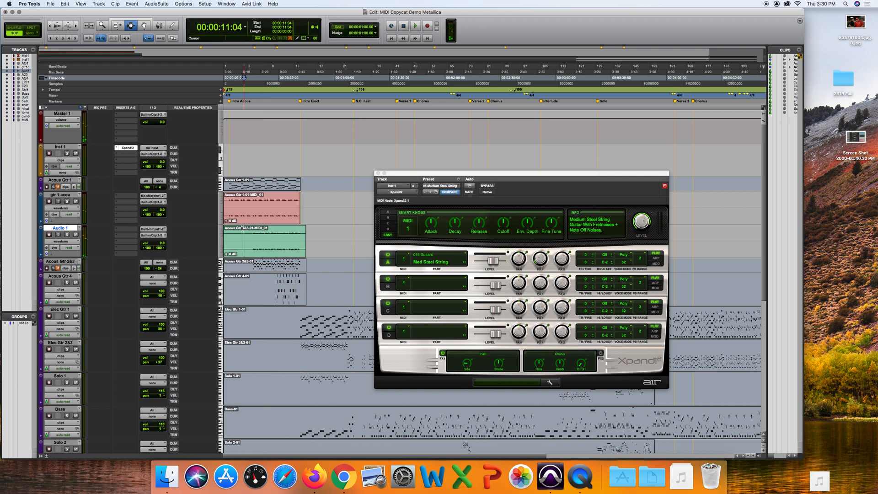
Step: Select the Acous Gtr 4 track and move its Acous Gtr 4-01 clip onto Inst 1
click(58, 277)
click(143, 26)
click(251, 287)
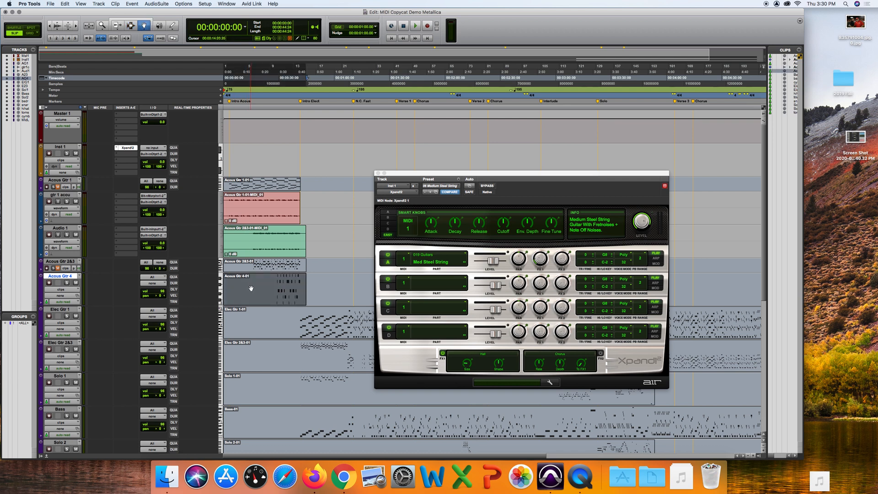
drag(259, 287, 246, 171)
Step: Create one new stereo audio track below the Acous Gtr 4 track
click(99, 4)
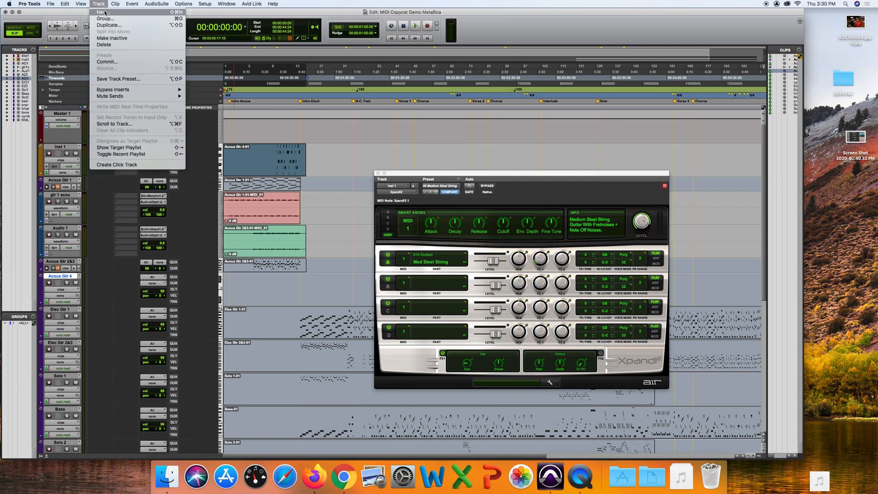
click(106, 15)
click(369, 162)
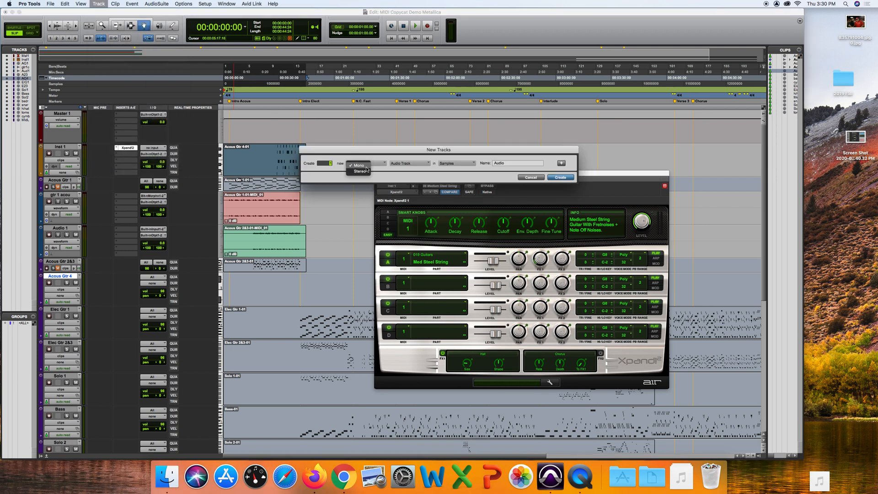
click(361, 169)
click(553, 178)
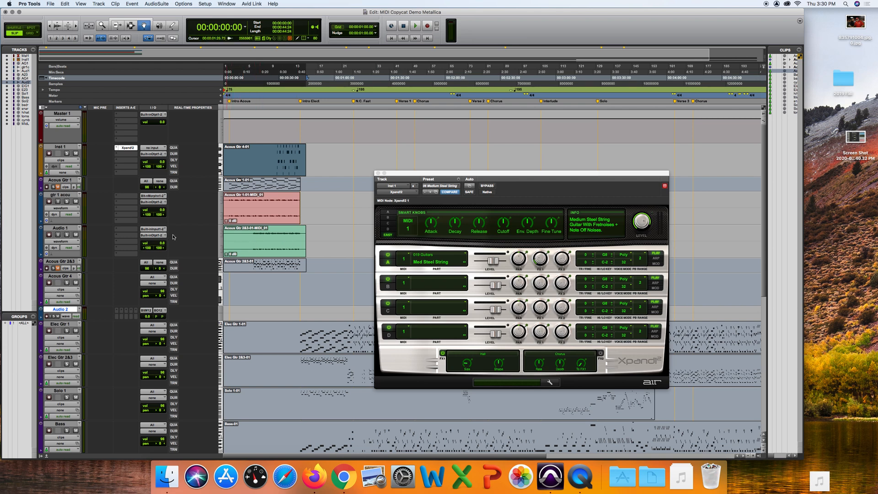
Step: Rename the Audio 1 track as gtr 2 acou and add the comment medium
double_click(60, 229)
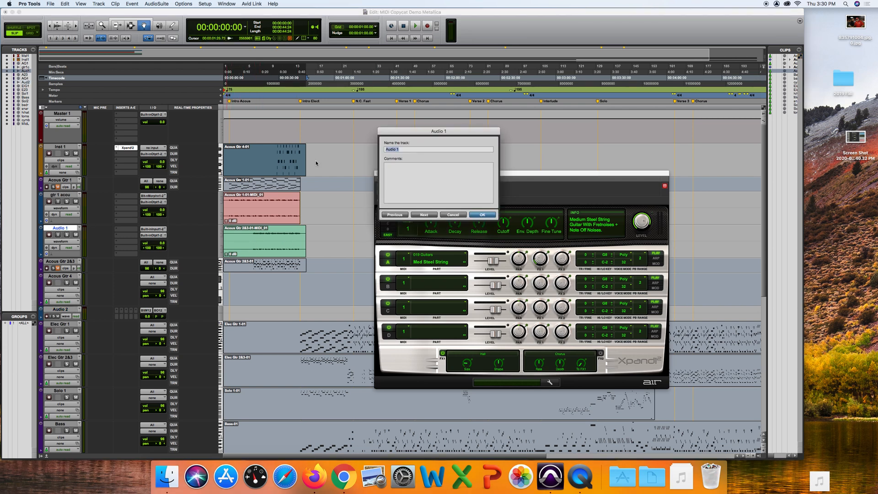
text(g)
key(Tab)
text(medium)
key(Return)
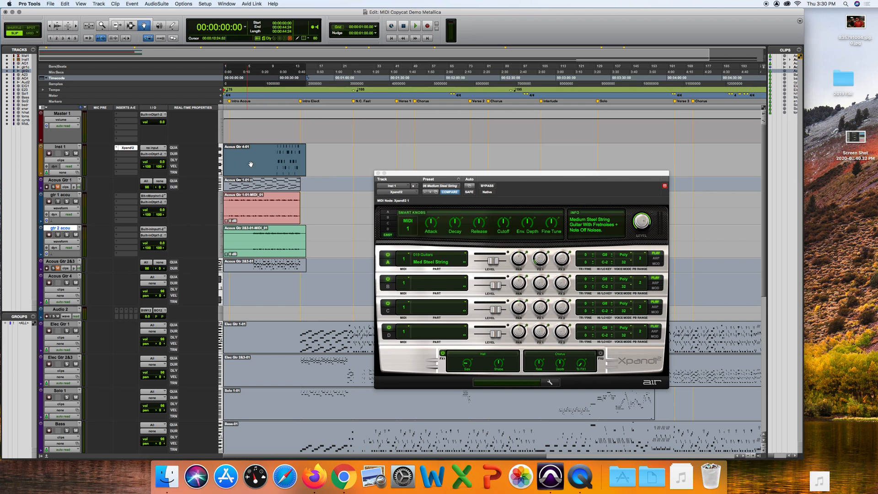
Step: Load the +05 Double Twelve preset from the Guitars category into Xpand!2 on Inst 1
click(447, 187)
mouse_move(447, 305)
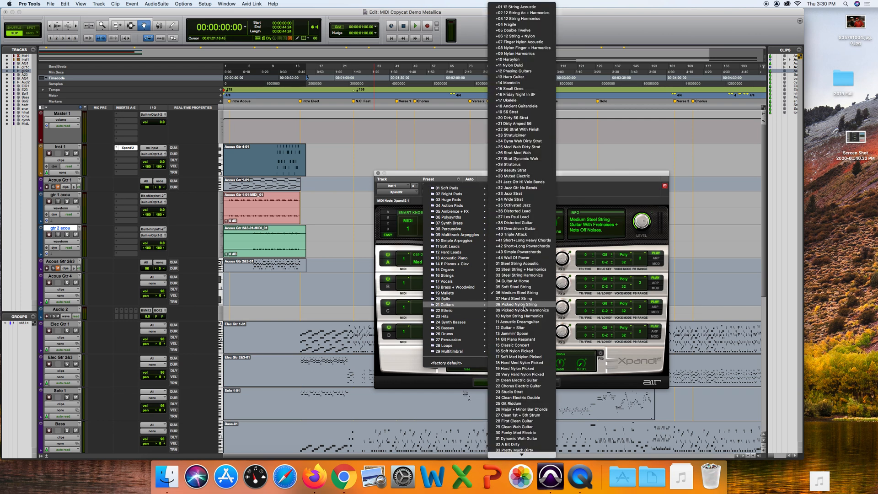
click(515, 30)
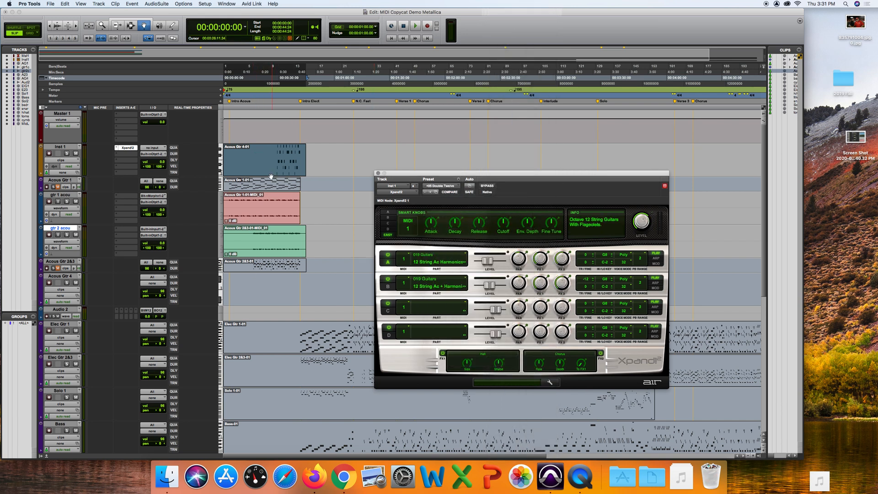
Step: Mute the gtr 1 acou and gtr 2 acou tracks and play the Acous Gtr 4-01 clip from about 27 seconds
click(133, 28)
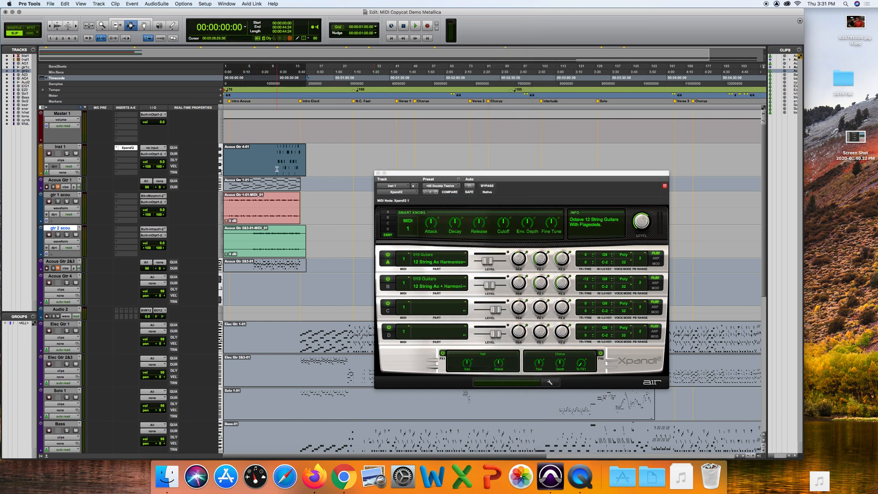
click(276, 169)
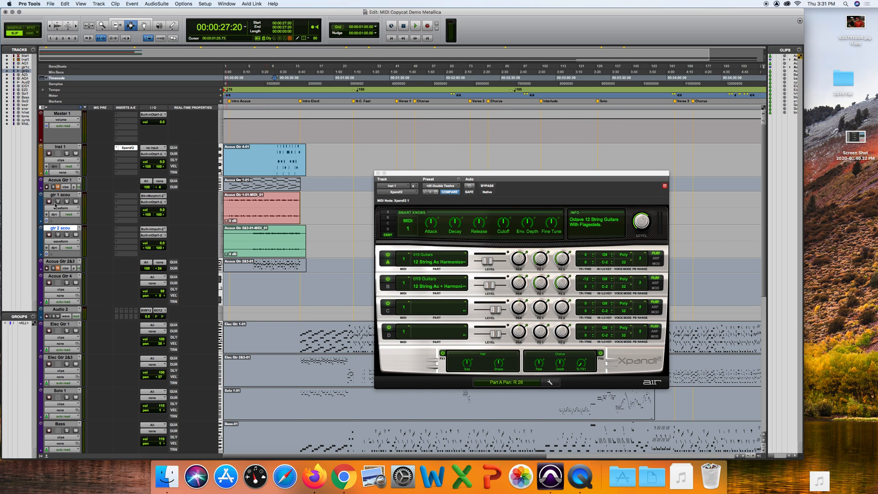
click(76, 201)
click(76, 235)
key(space)
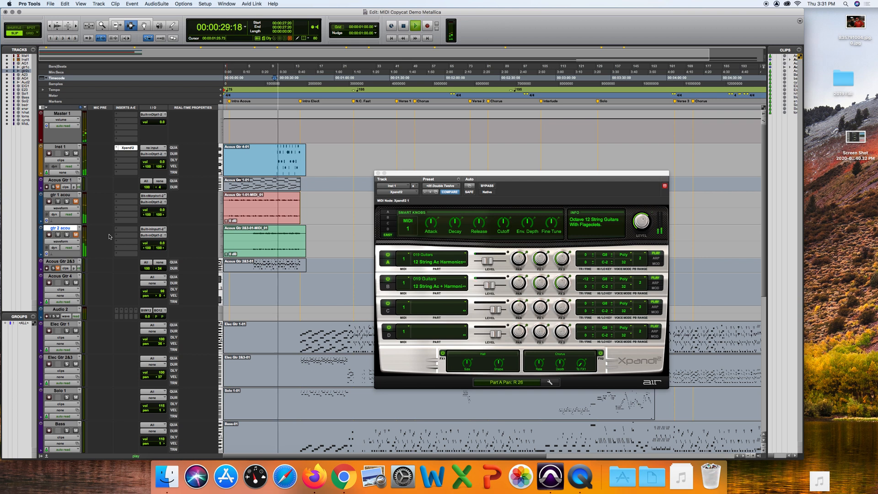
Step: Audition successive Xpand!2 guitar presets during playback, up to +12 Phasing Guitars
click(430, 192)
click(430, 193)
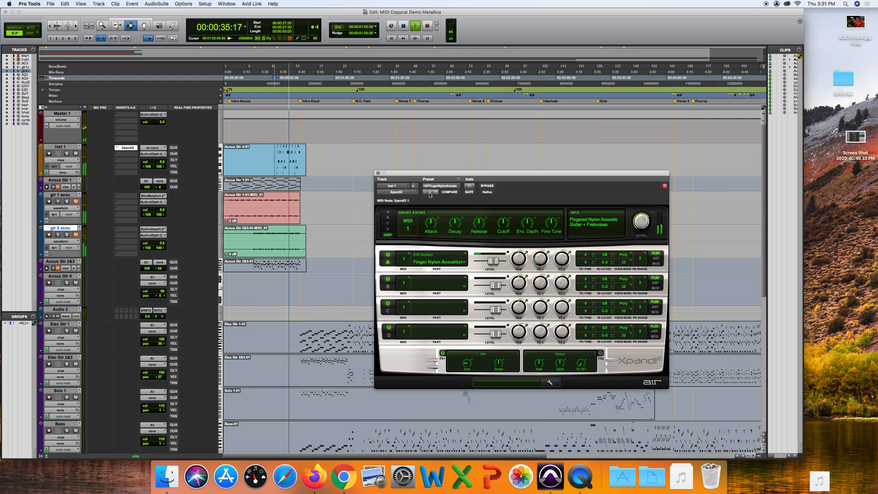
click(430, 193)
click(430, 192)
click(430, 193)
click(430, 192)
click(431, 193)
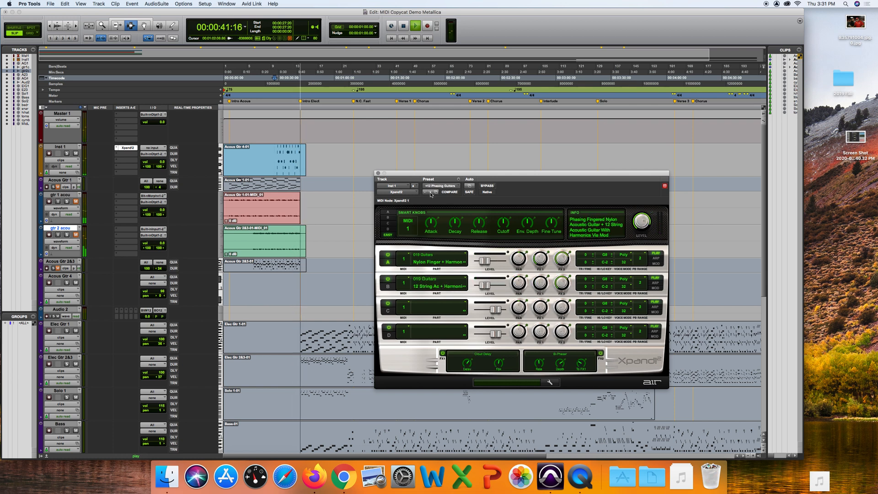
Step: Replay the clip from about 28 seconds and audition further guitar presets up to +29 Beauty Strat
click(277, 152)
key(space)
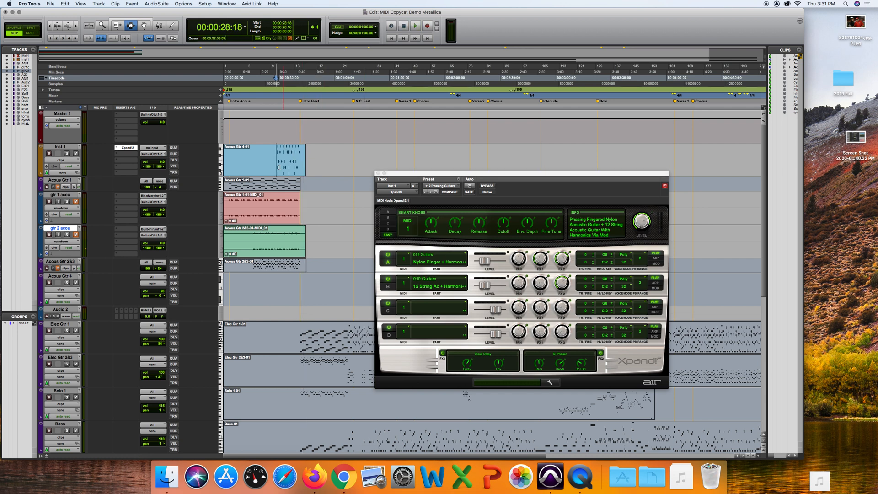
key(space)
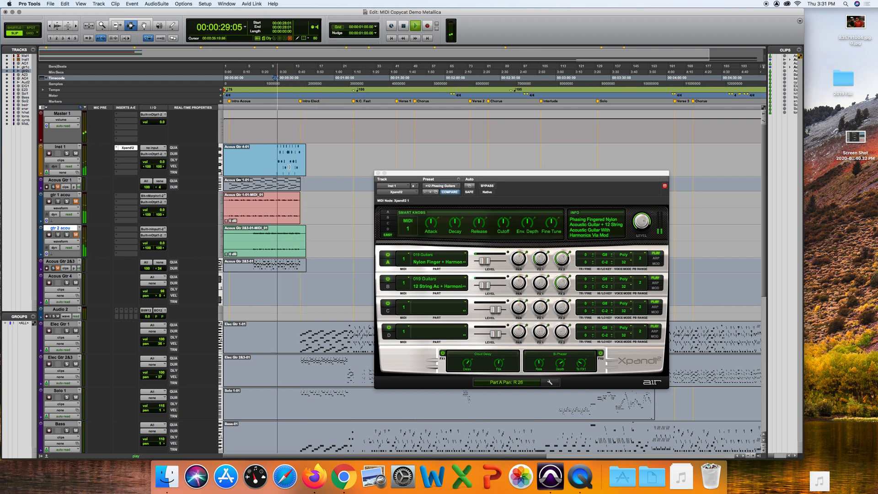
click(430, 192)
click(429, 192)
click(430, 192)
click(430, 192)
click(430, 192)
click(430, 192)
click(430, 192)
click(430, 192)
click(430, 193)
click(430, 192)
click(430, 193)
click(430, 192)
click(430, 192)
click(430, 192)
click(430, 192)
click(430, 192)
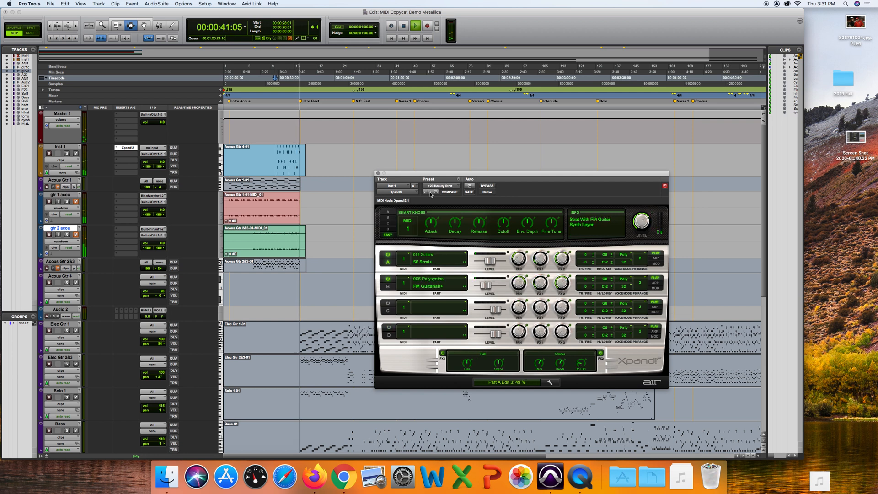
Step: Replay from about 28 seconds and try the 05 Soft Steel String and 04 Guitar At Home presets
click(318, 181)
key(space)
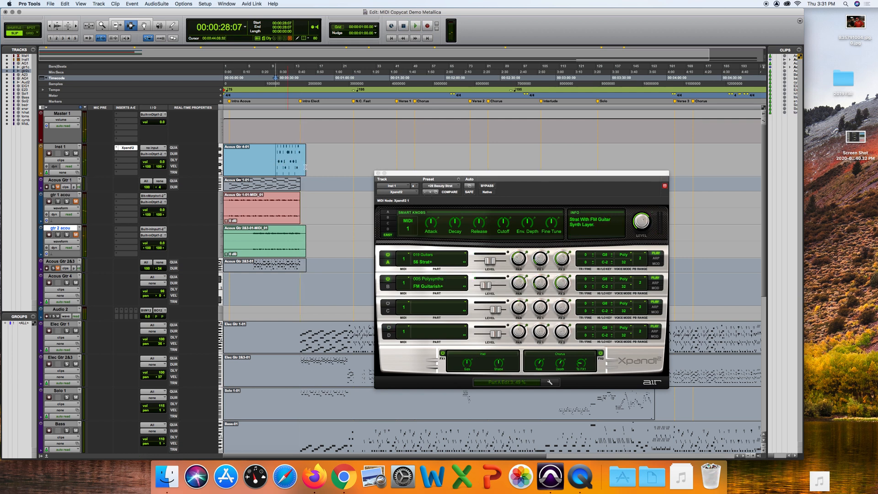
key(space)
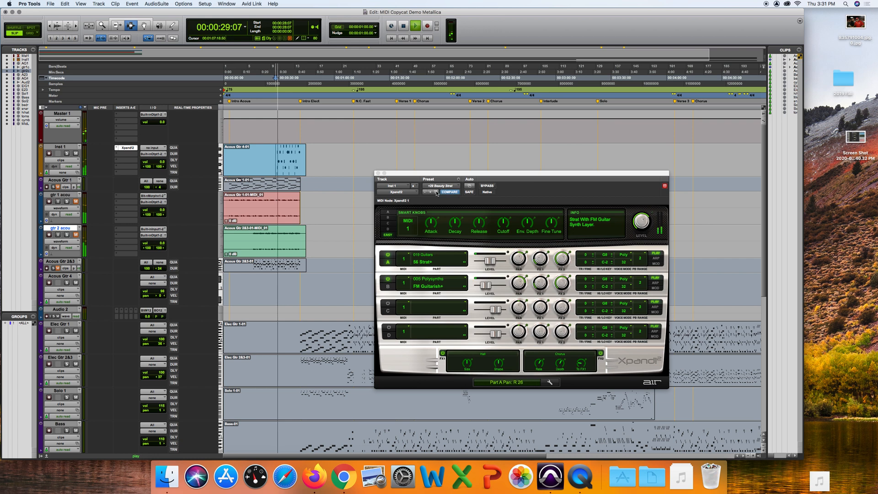
click(434, 187)
mouse_move(442, 163)
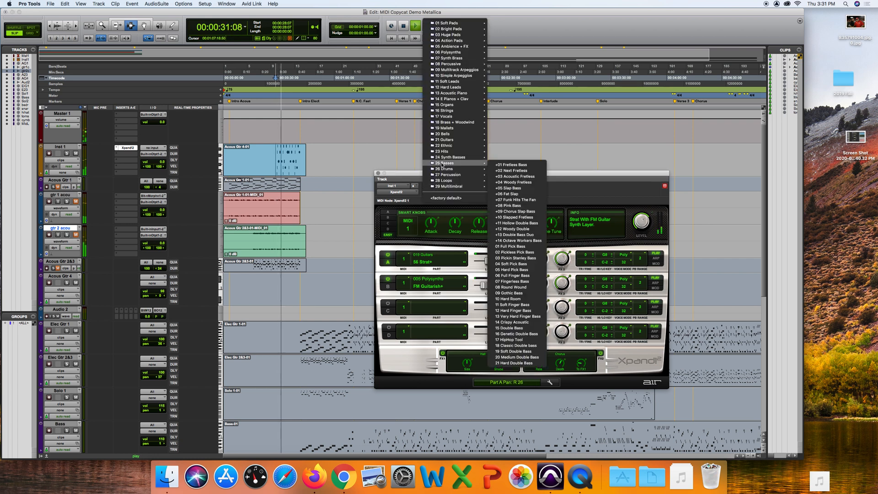
mouse_move(442, 139)
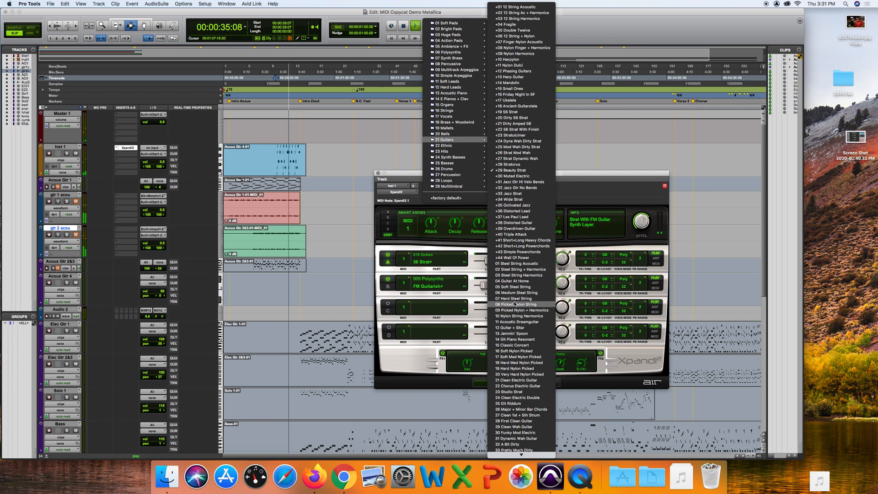
click(511, 287)
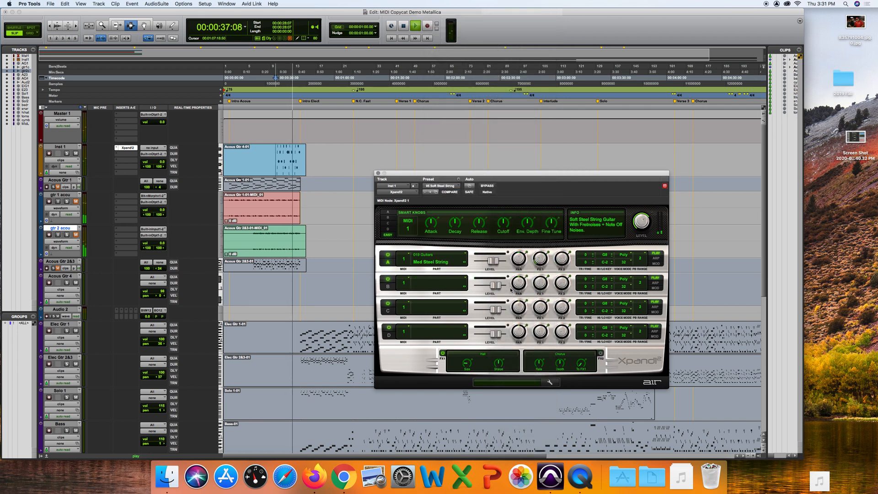
click(424, 193)
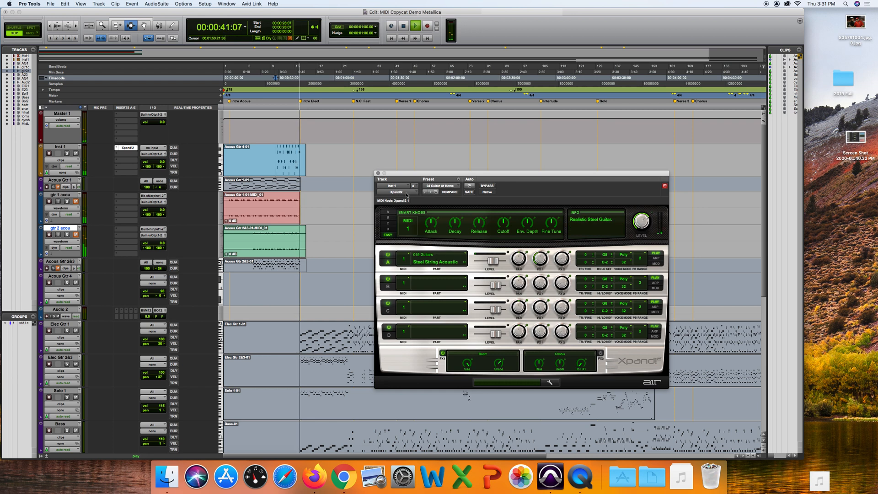
Step: Replay the clip from about 28 seconds and raise the Xpand!2 master level to about +5.1 dB
click(277, 158)
key(space)
key(space)
drag(642, 222, 647, 207)
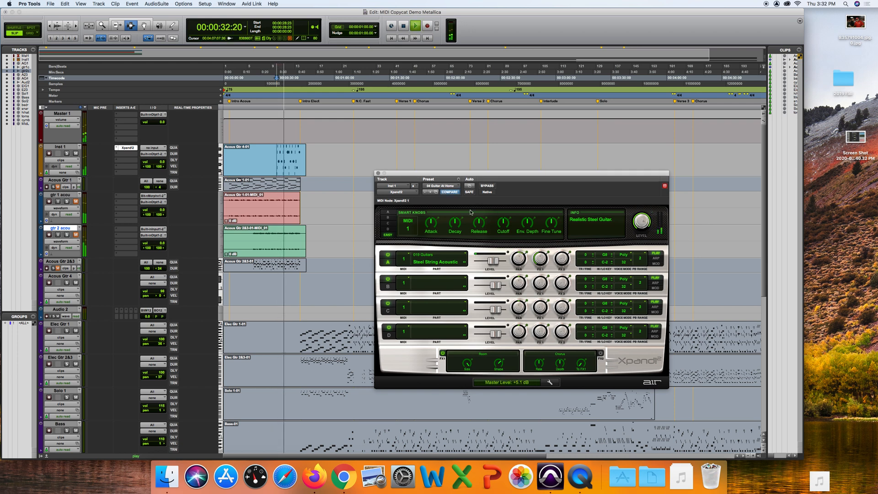
Step: Switch Xpand!2 to the 06 Medium Steel String preset, set its master level to about +5.1 dB and stop playback
click(431, 192)
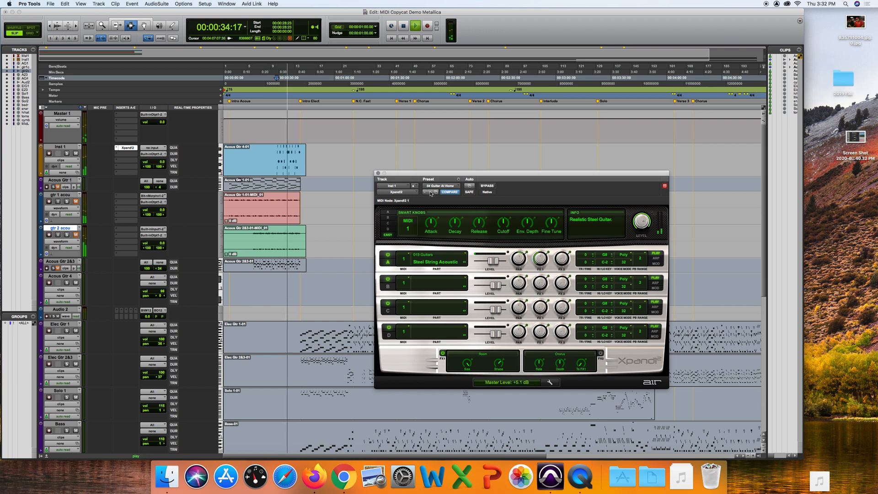
drag(644, 222, 646, 211)
click(431, 192)
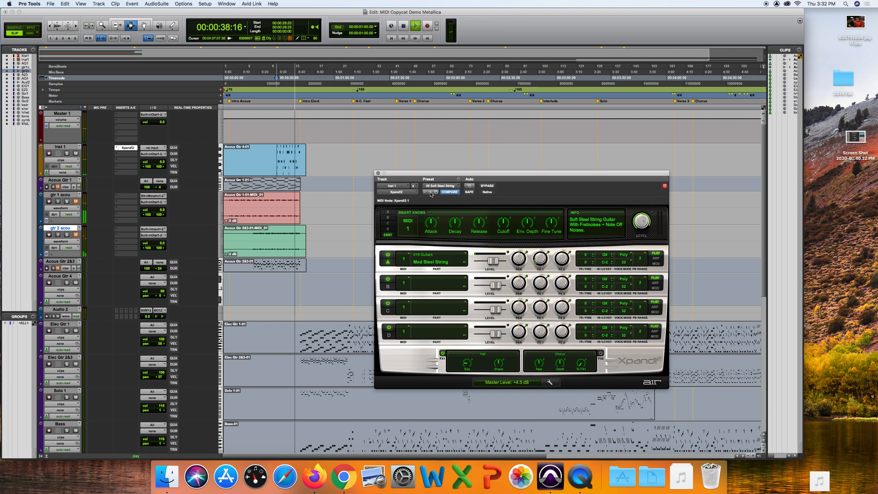
drag(644, 221, 647, 208)
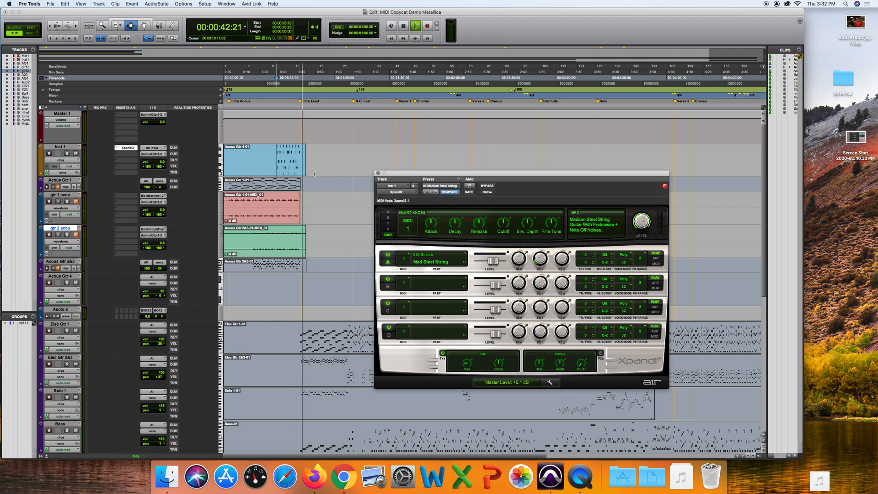
key(space)
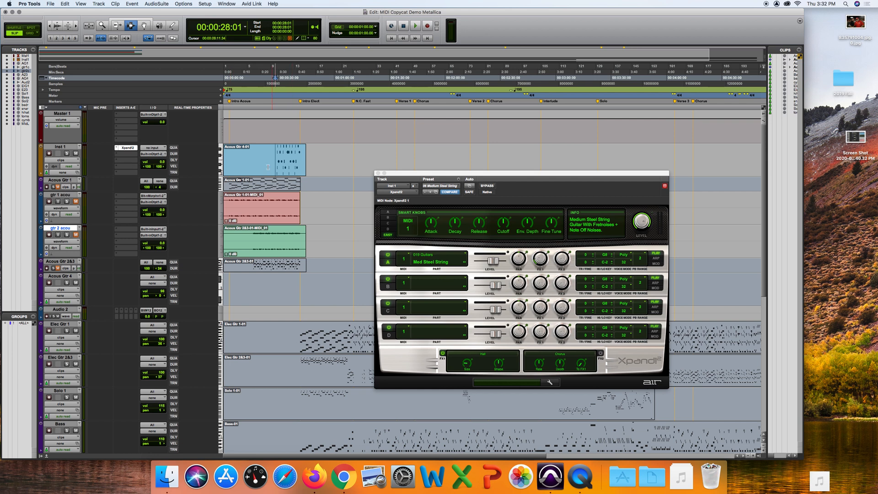
Step: Move the Acous Gtr 4-01 clip from Inst 1 back to the Acous Gtr 4 track and undo the move
click(144, 26)
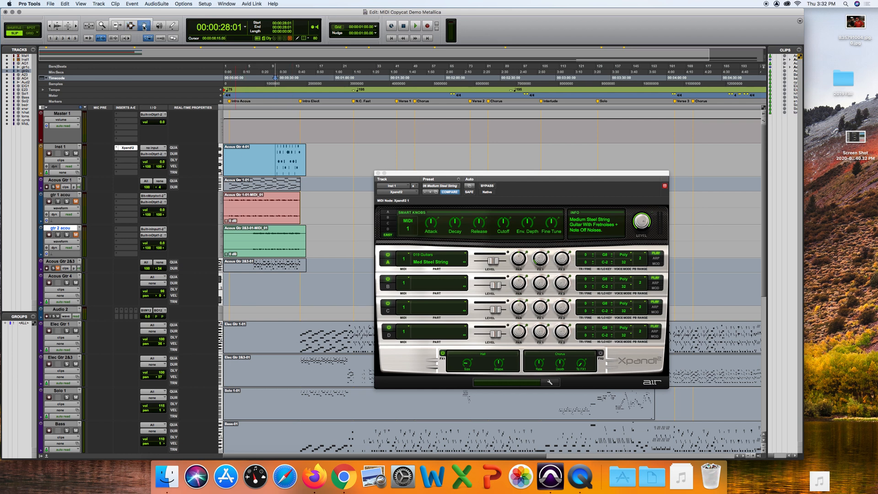
click(242, 172)
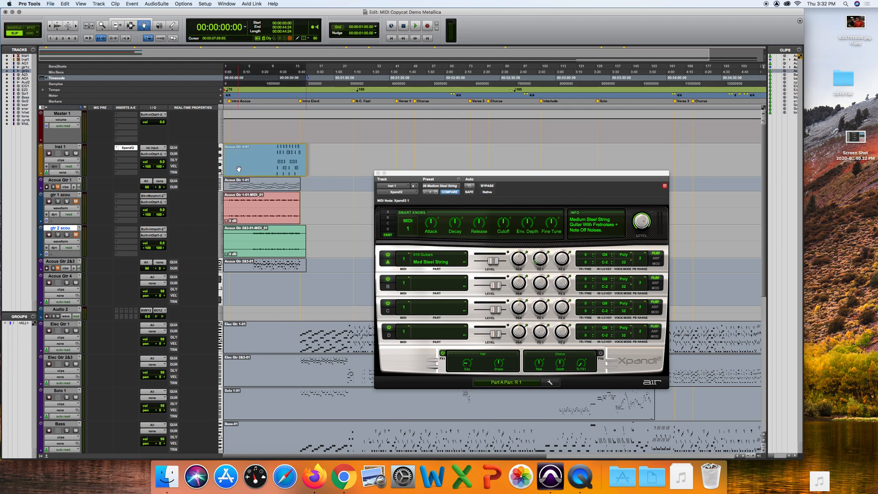
drag(239, 169, 227, 309)
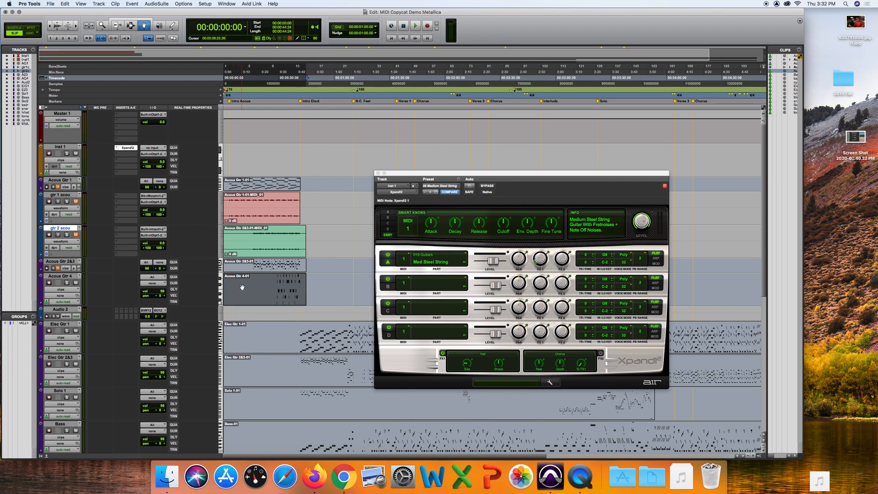
key(super+z)
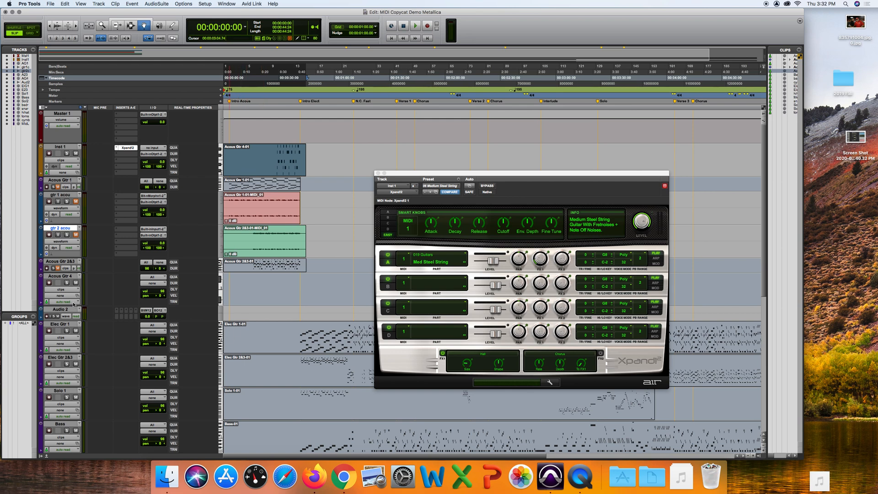
Step: Set the Audio 2 track height to medium and render the Acous Gtr 4-01 clip from Inst 1 onto it as audio
click(41, 310)
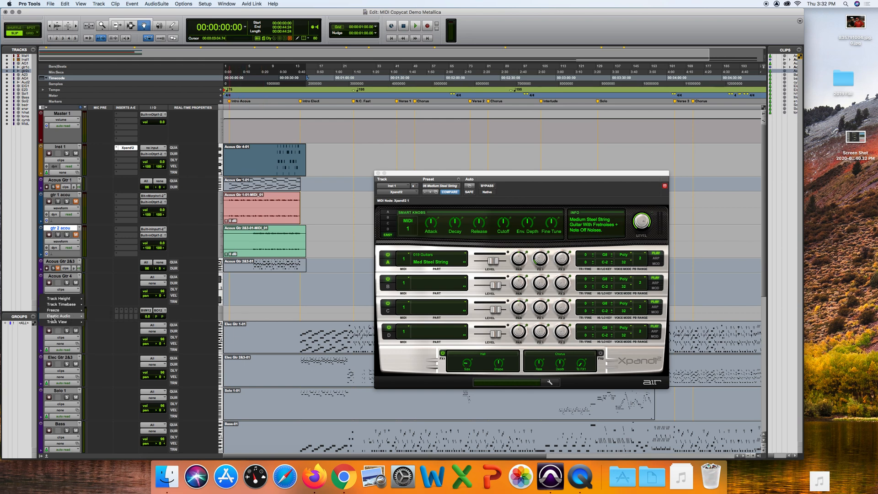
mouse_move(78, 299)
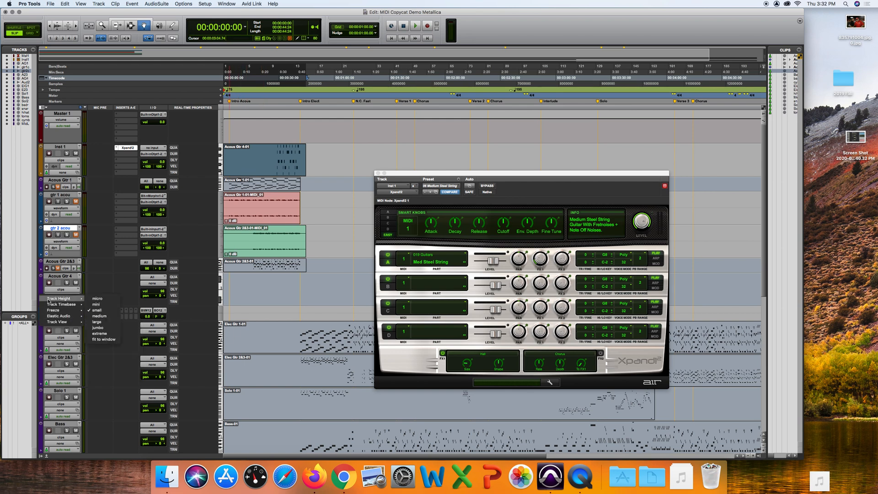
click(99, 316)
drag(228, 158, 225, 319)
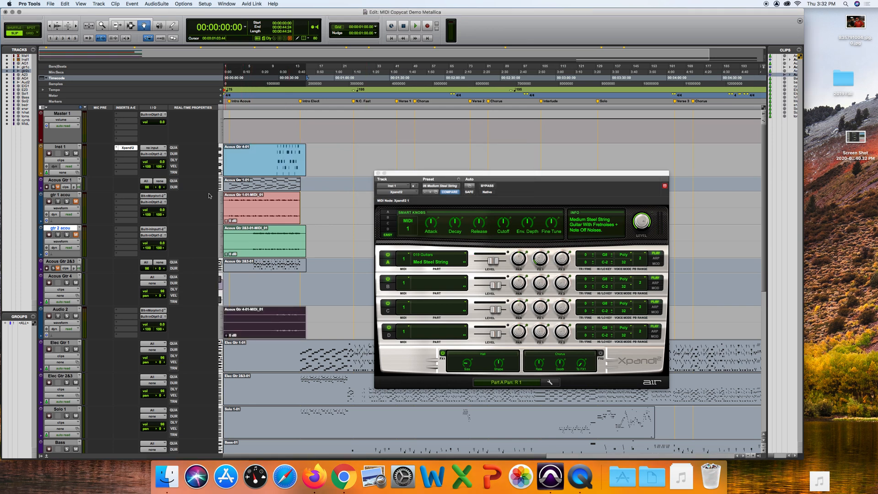
Step: Rename the Audio 2 track as gtr 4 acou
click(55, 310)
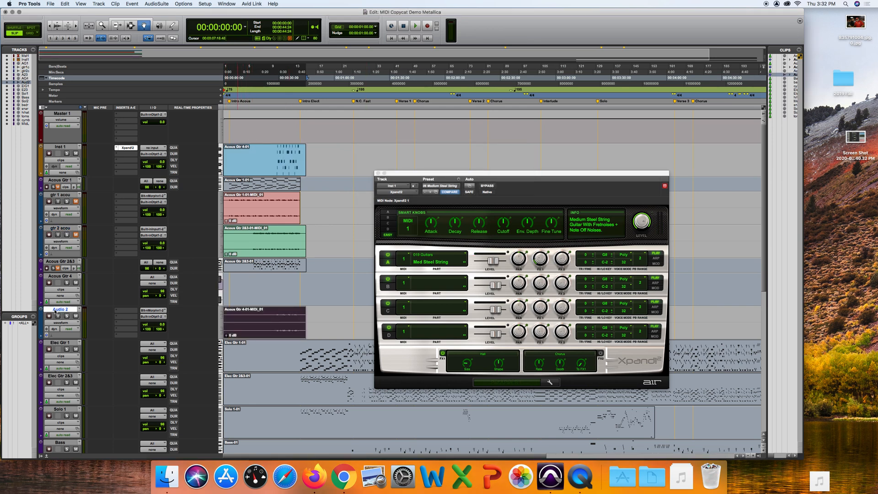
double_click(55, 310)
text(gtr 3 acou)
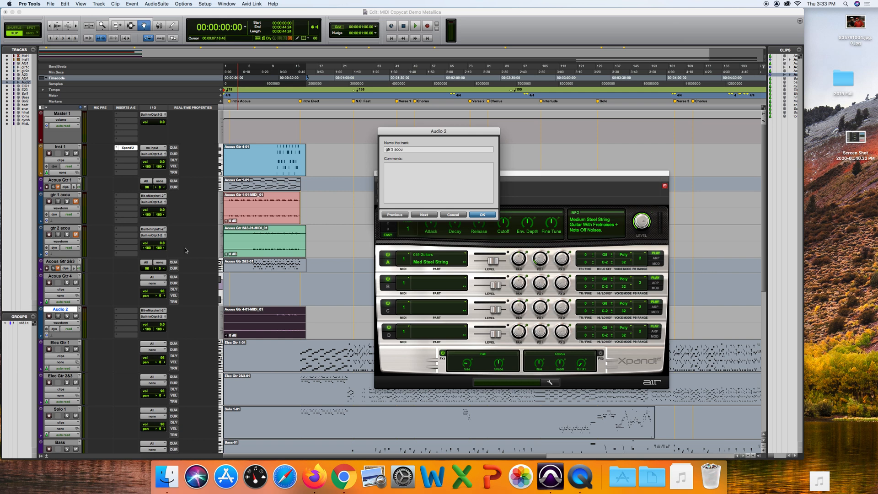
click(392, 150)
click(480, 215)
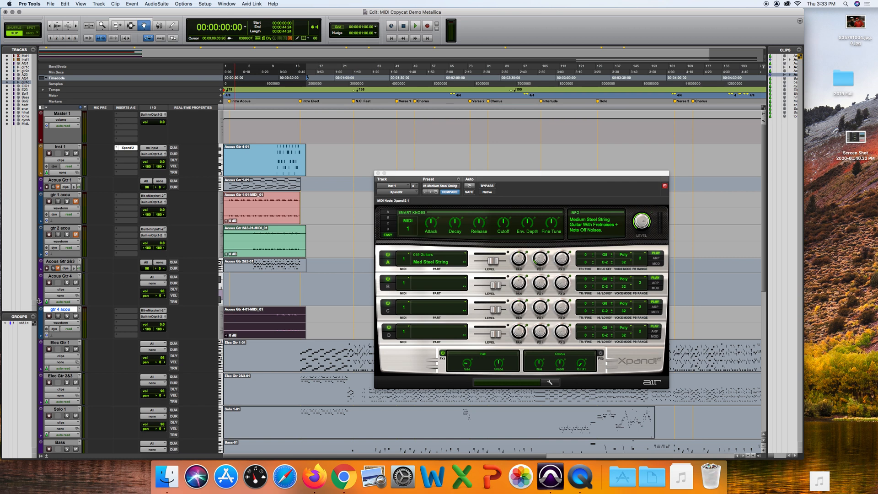
Step: Add the comment "06 medium steel string" to the gtr 4 acou track
double_click(64, 310)
click(412, 183)
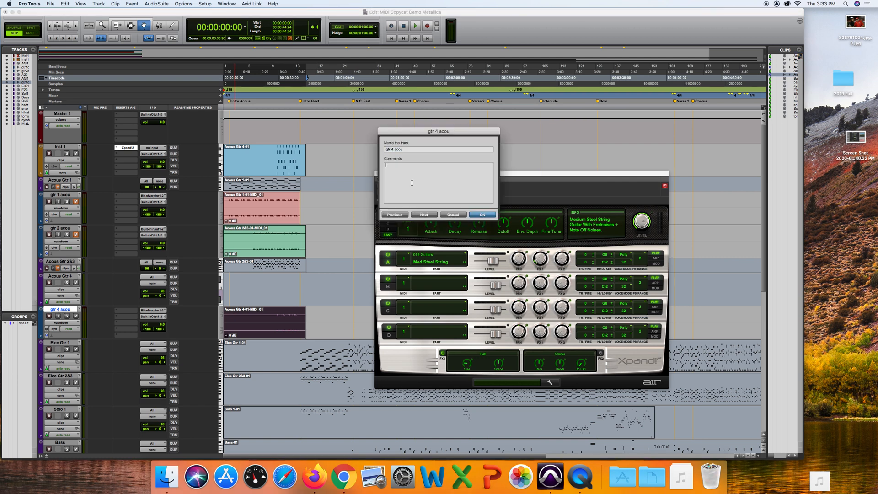
text(medium steel string)
drag(461, 140, 338, 103)
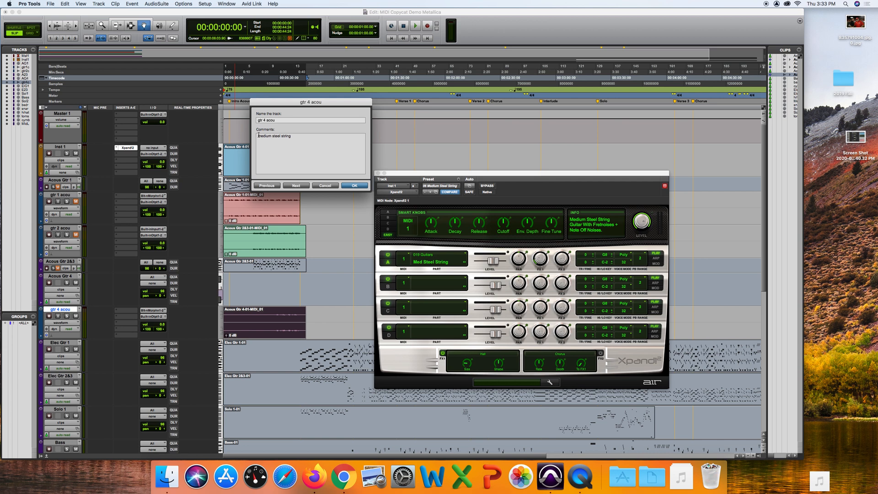
text(06)
click(355, 189)
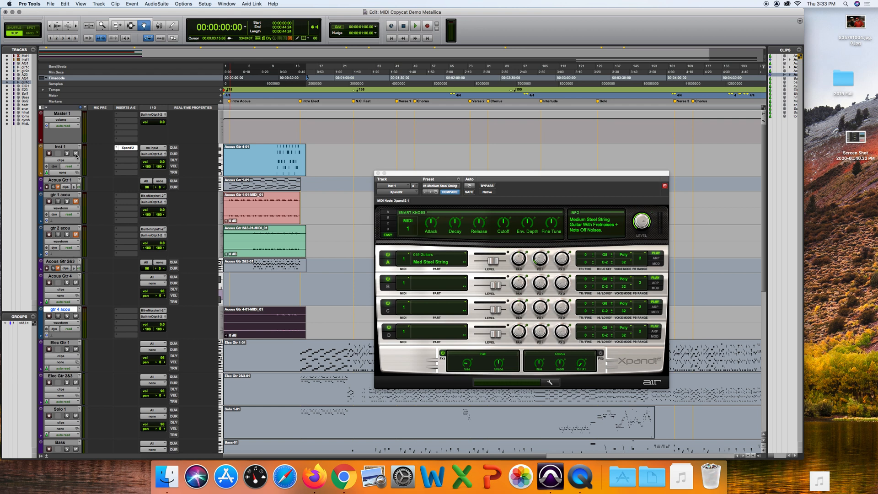
Step: Move the Acous Gtr 4-01 clip from Inst 1 back to the Acous Gtr 4 track and set that track's height to small
drag(256, 160, 253, 284)
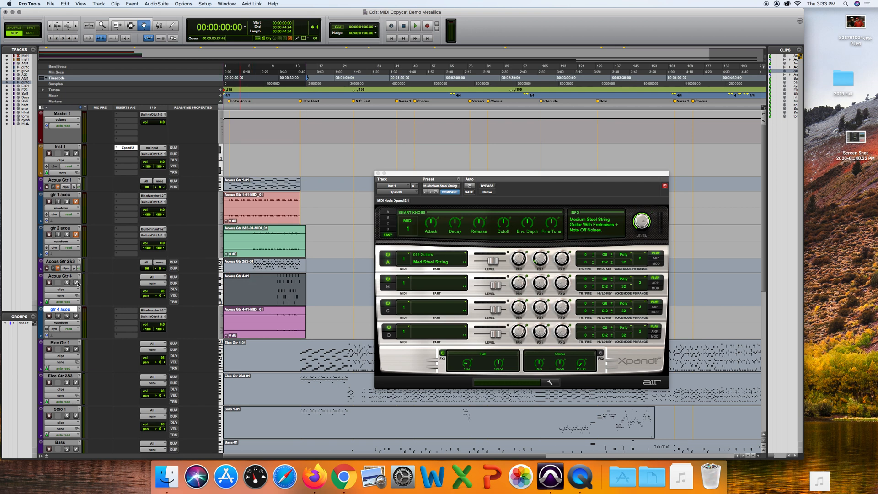
click(43, 279)
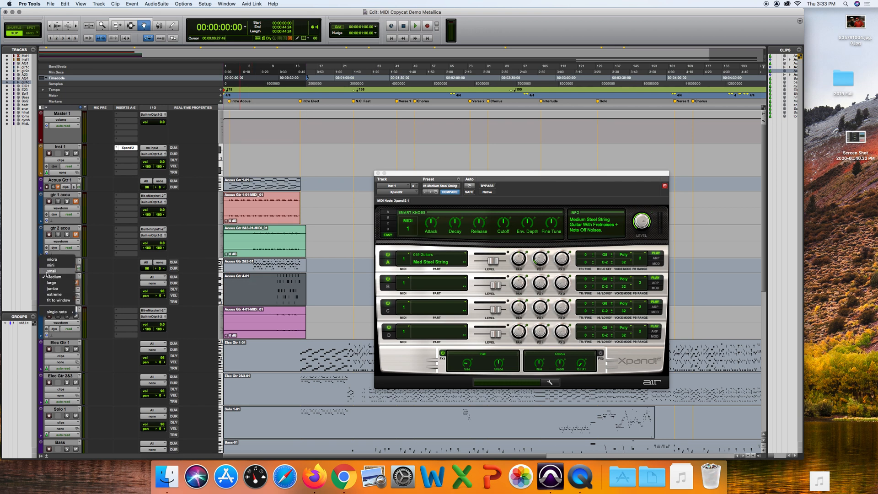
click(50, 271)
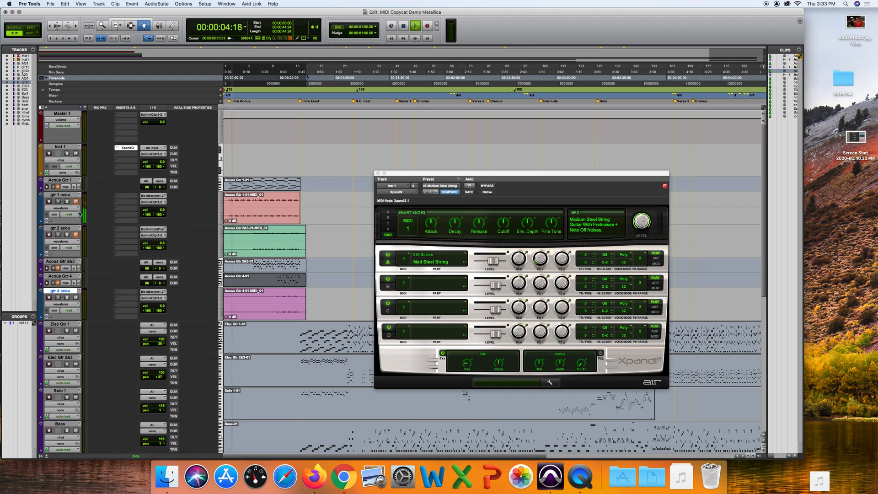
Step: Unmute the gtr 2 acou track during playback of the acoustic guitar tracks and stop playback
click(76, 236)
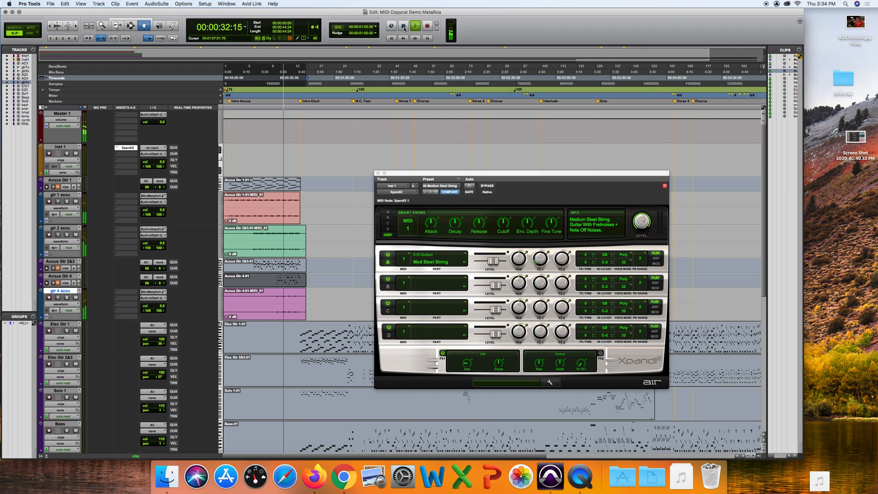
click(403, 26)
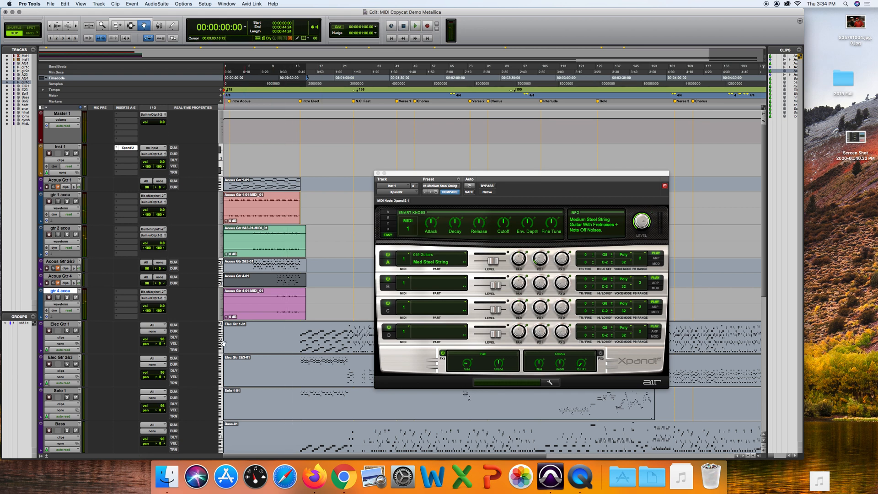
Step: Set the heights of the gtr 1 acou and gtr 2 acou tracks to small
click(250, 343)
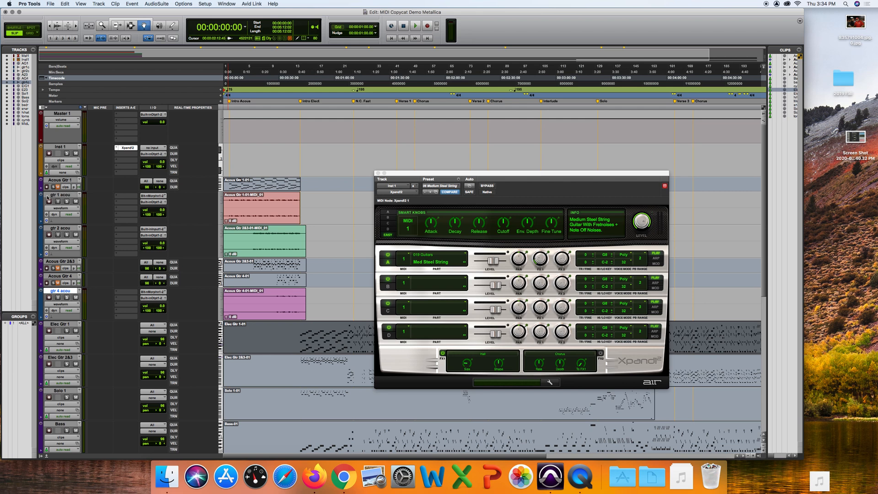
click(44, 197)
click(46, 191)
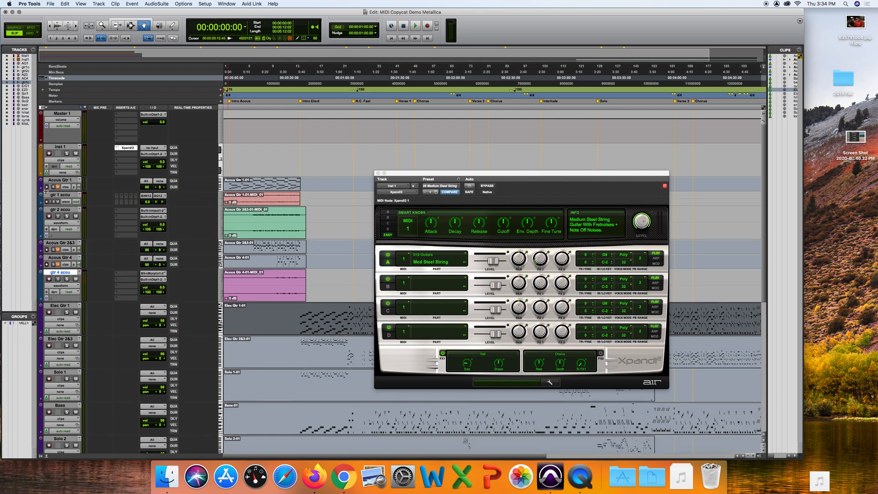
click(42, 213)
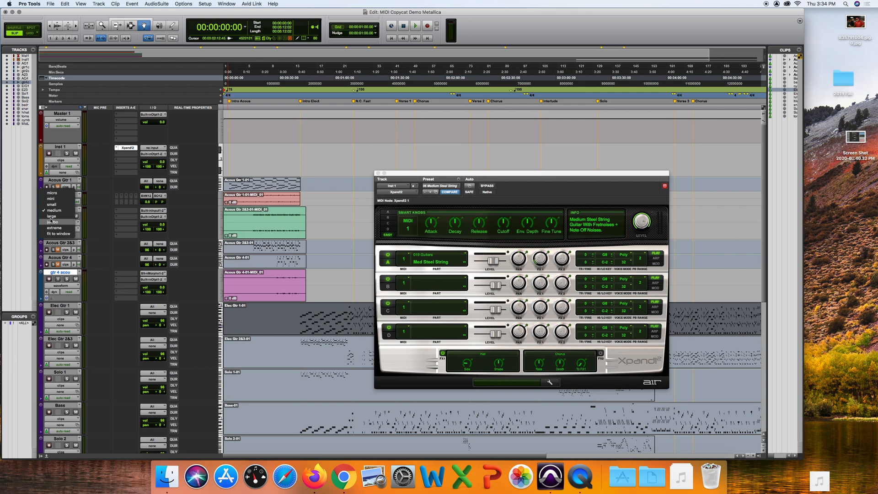
click(50, 205)
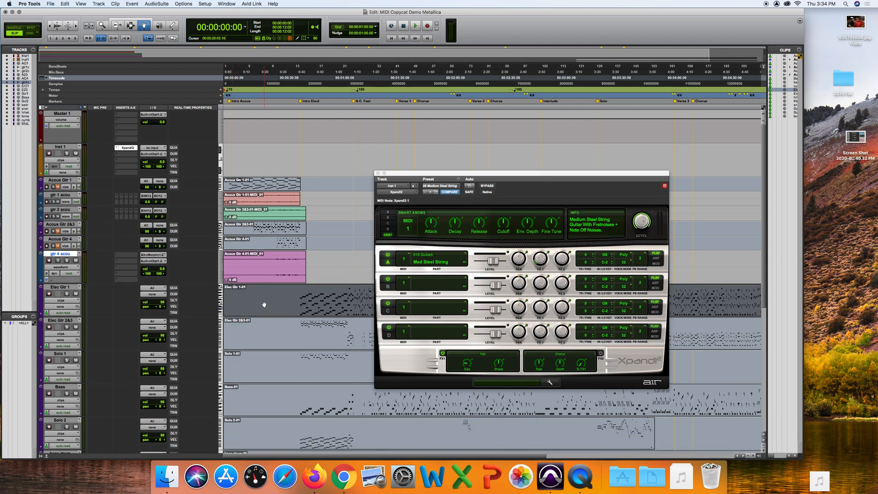
Step: Move the Elec Gtr 1-01 clip to the Inst 1 track and play it from about 41 seconds
drag(294, 304, 272, 157)
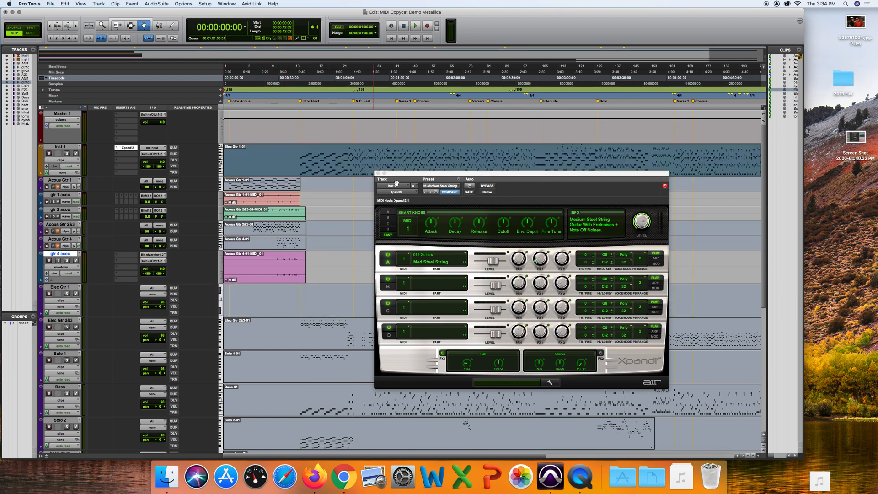
click(132, 25)
click(301, 167)
key(space)
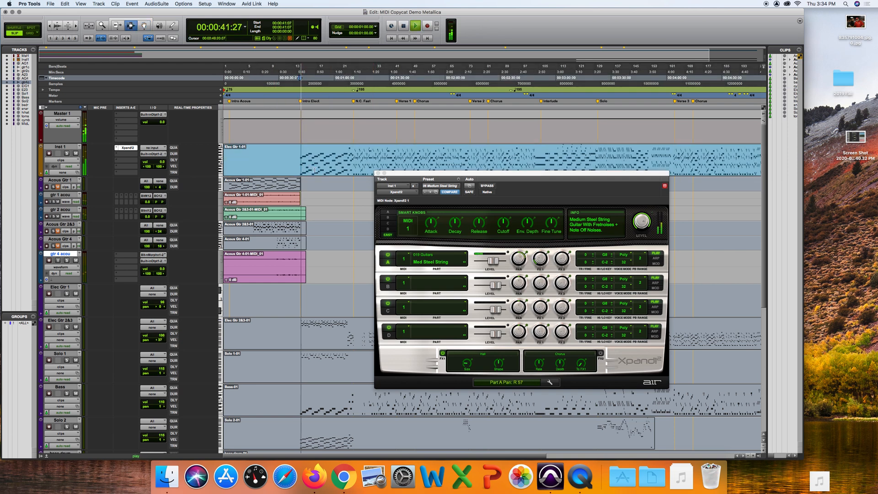
Step: Try the +44 Wall Of Power guitar preset in Xpand!2 on the playing clip
click(439, 188)
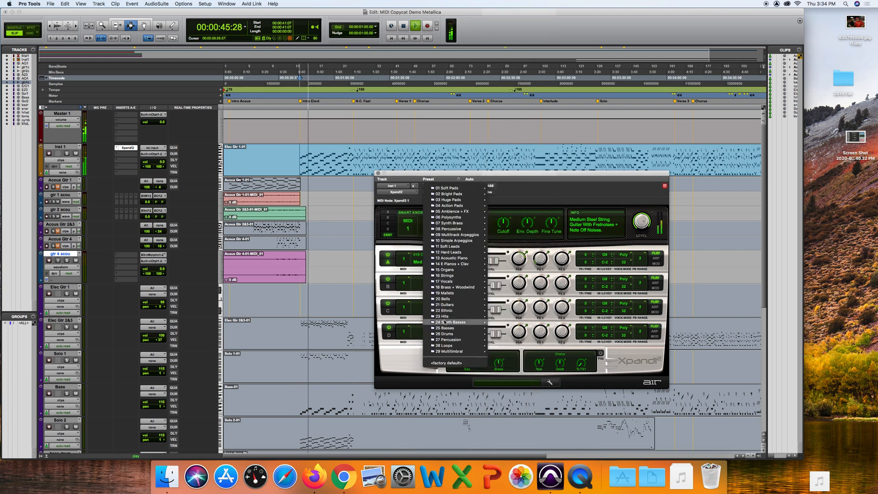
mouse_move(444, 305)
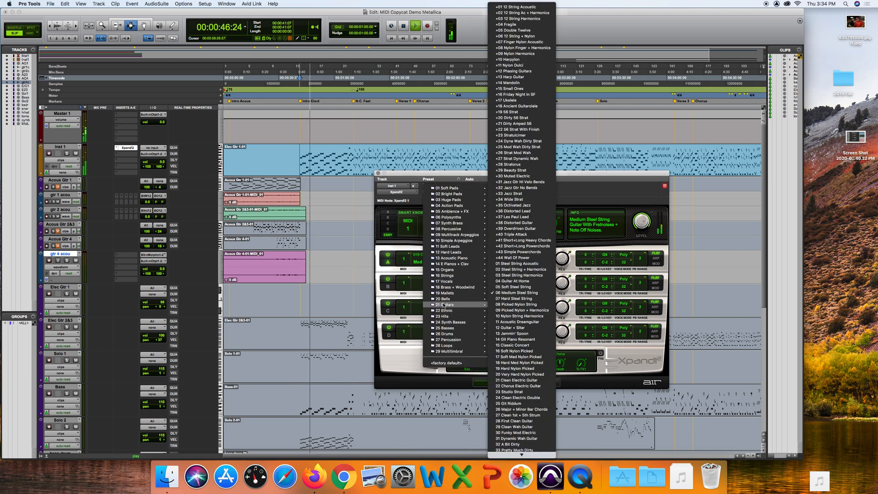
click(530, 258)
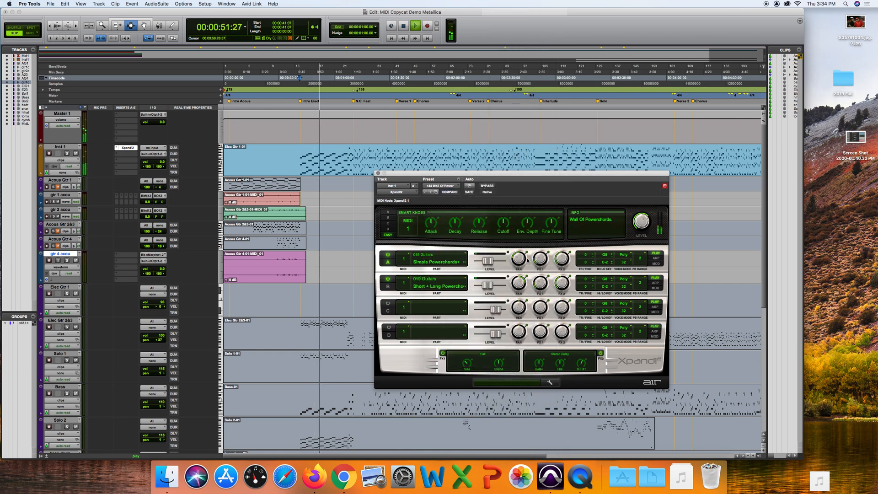
Step: Switch Xpand!2 to the +39 Overdriven Guitar preset, adjust its master level, and stop playback with the cursor back at about 41 seconds
click(442, 187)
click(442, 187)
click(442, 188)
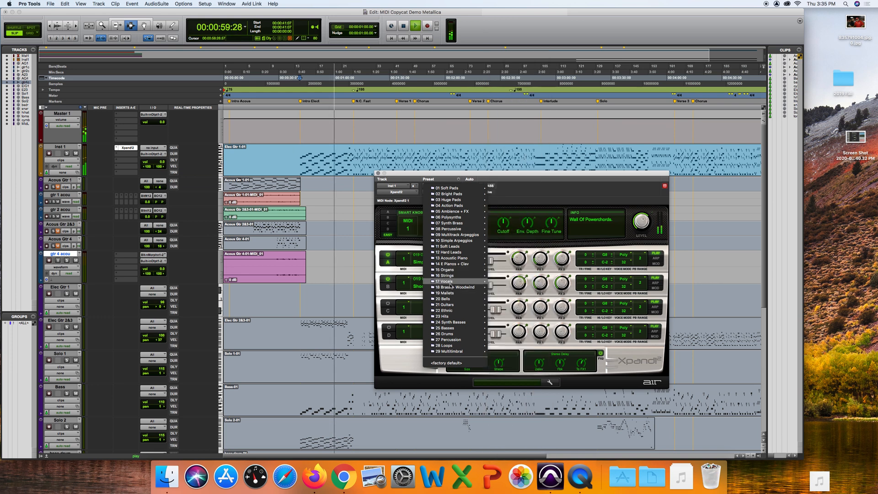
mouse_move(454, 306)
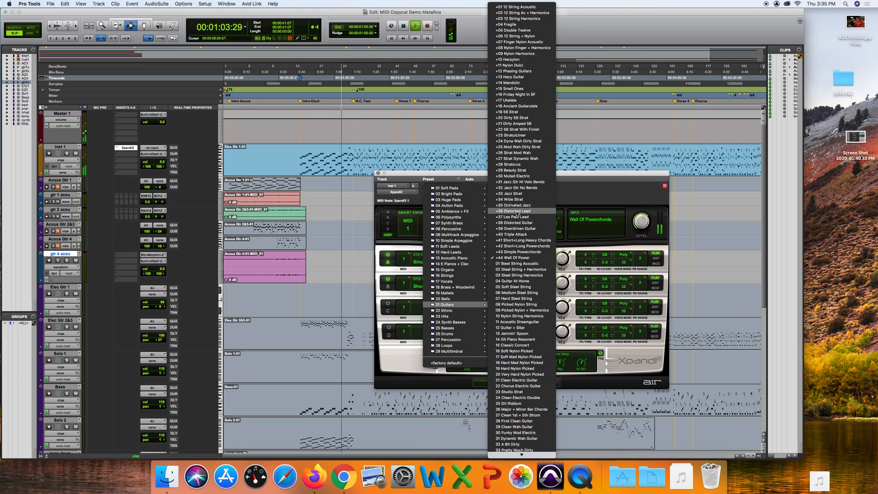
click(517, 228)
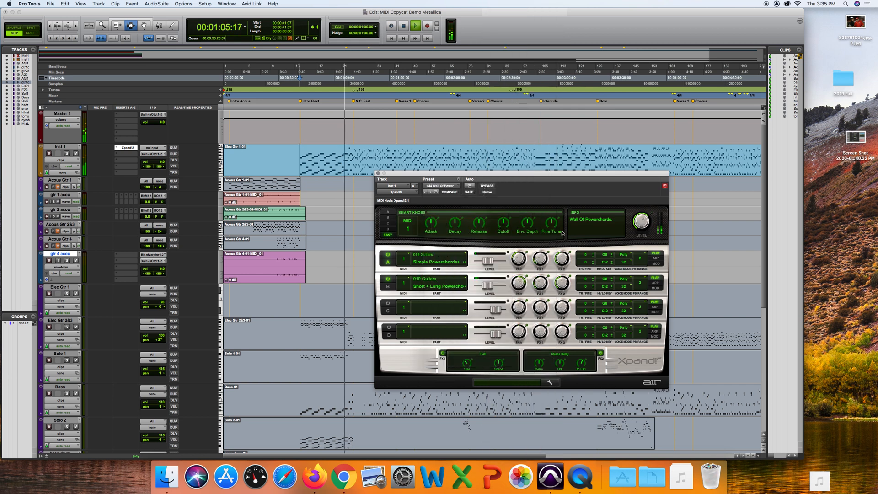
drag(646, 211, 648, 202)
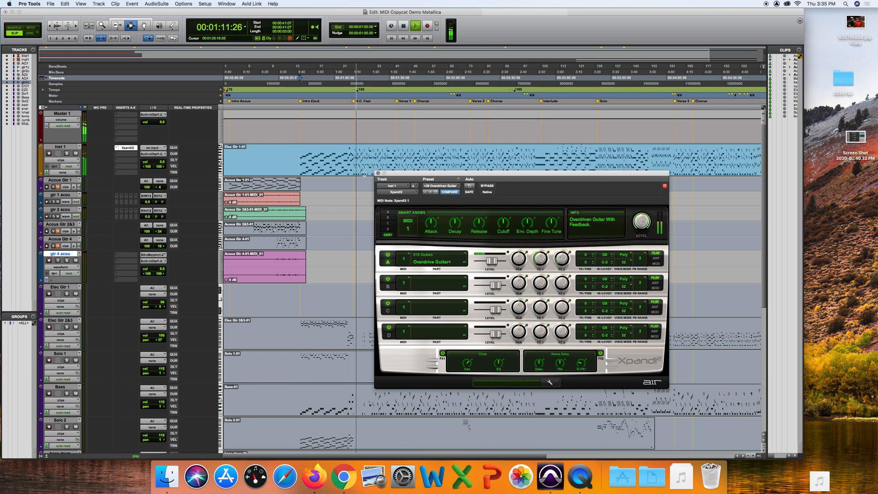
key(space)
click(300, 168)
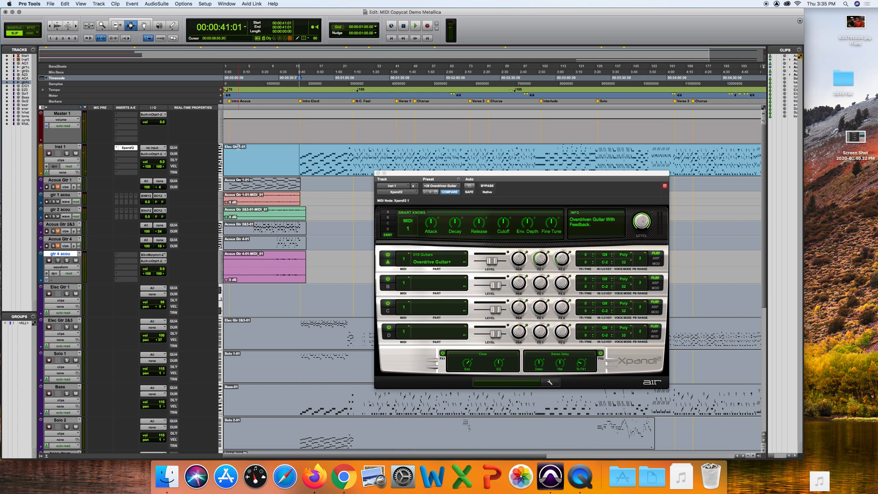
Step: Create one new stereo audio track and place it directly below the Elec Gtr 1 track
click(143, 27)
click(99, 5)
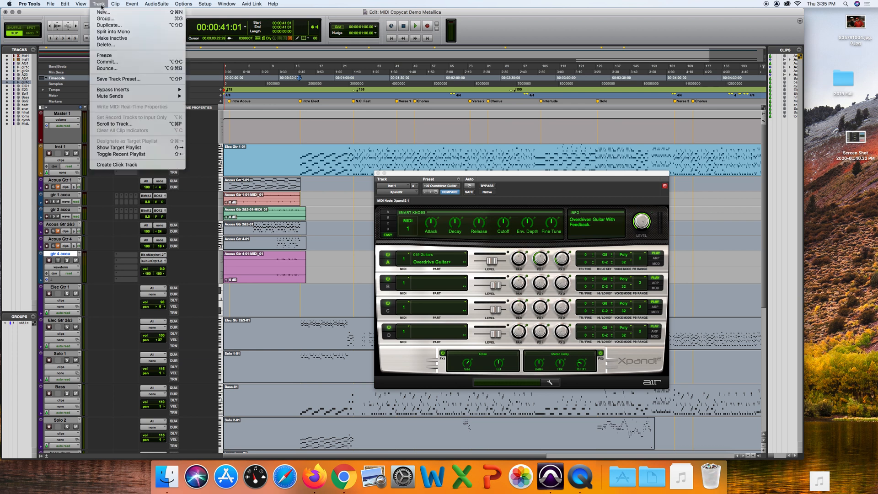
click(103, 12)
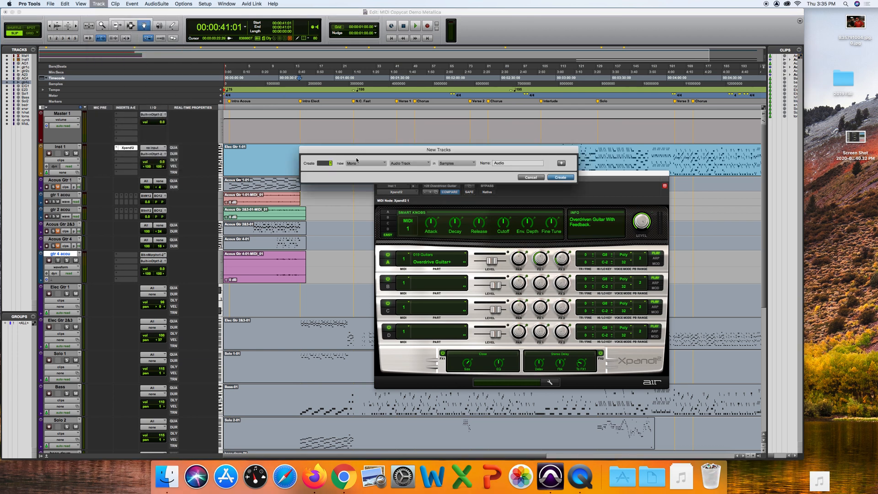
click(368, 167)
click(366, 174)
click(566, 179)
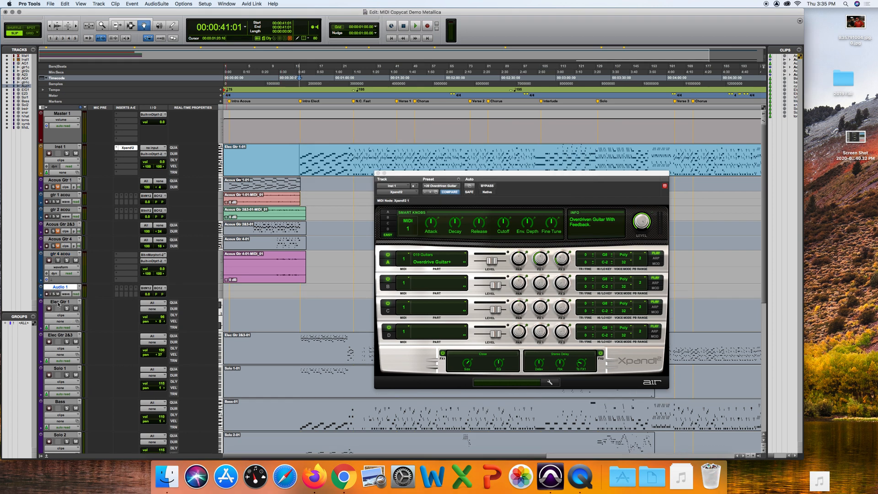
drag(60, 287, 62, 340)
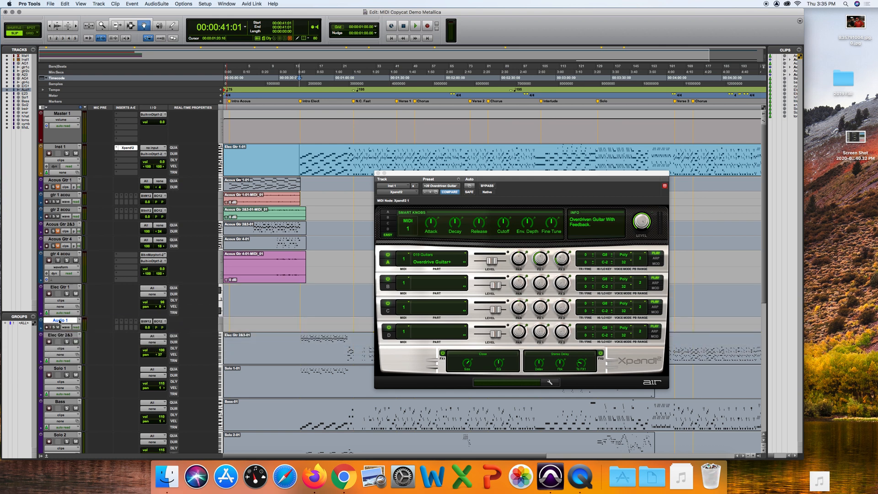
Step: Rename the Audio 1 track as elec 1 and add the comment "+39 overdriven gtr"
double_click(60, 321)
text(elec 1)
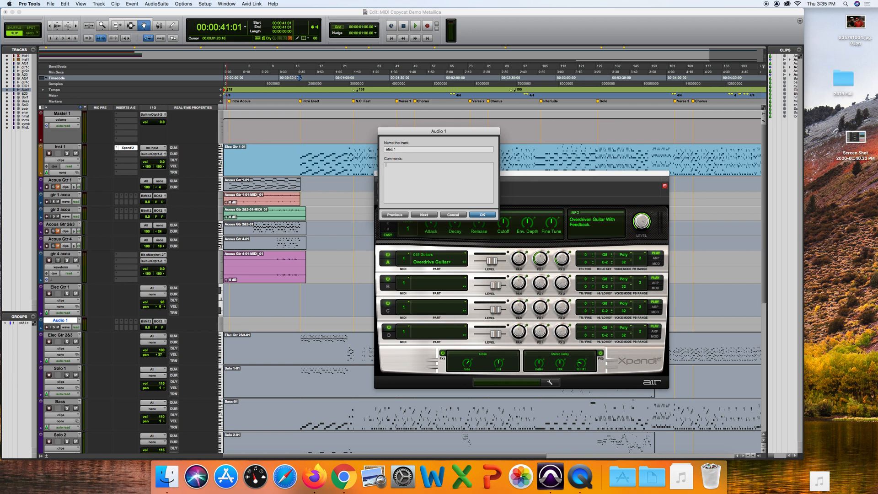
drag(461, 133, 378, 93)
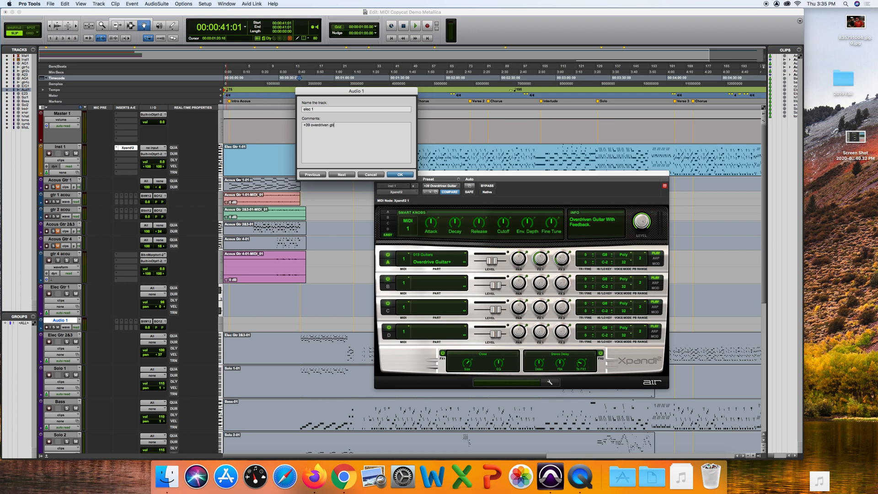
click(400, 175)
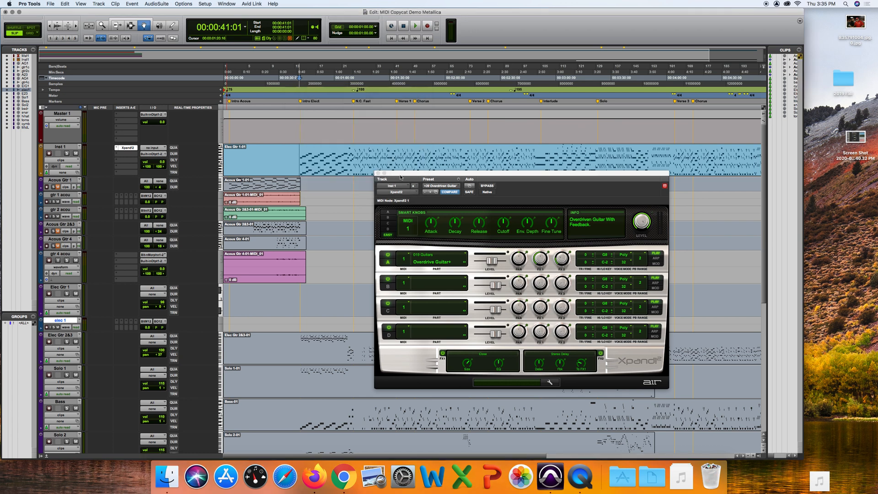
Step: Move the Elec Gtr 1-01 clip from Inst 1 back to the Elec Gtr 1 track and play the session from about 36 seconds
drag(250, 165, 236, 297)
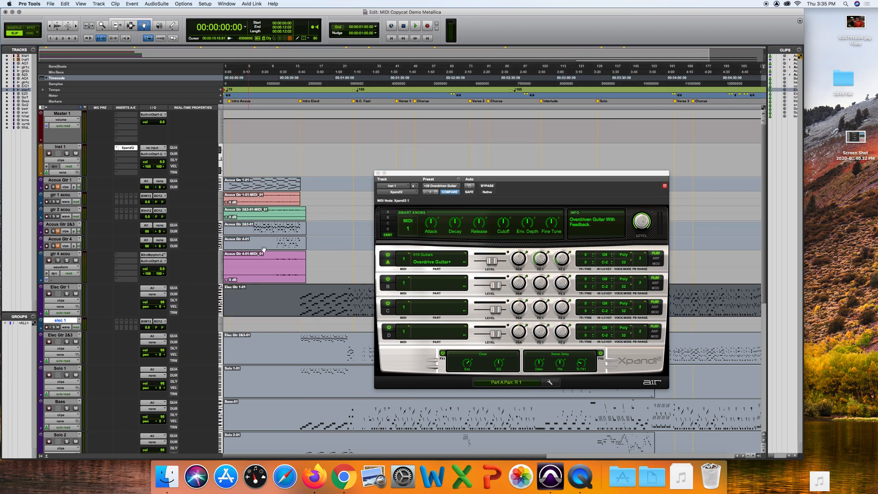
click(130, 26)
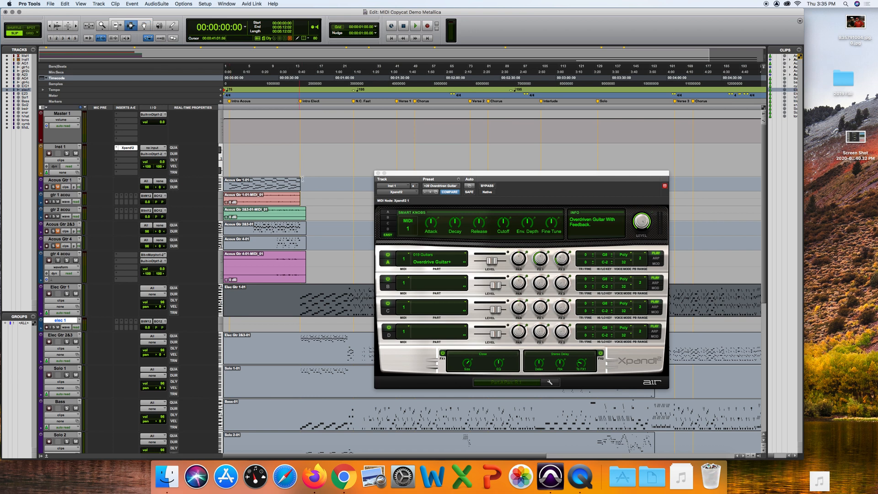
click(289, 146)
key(space)
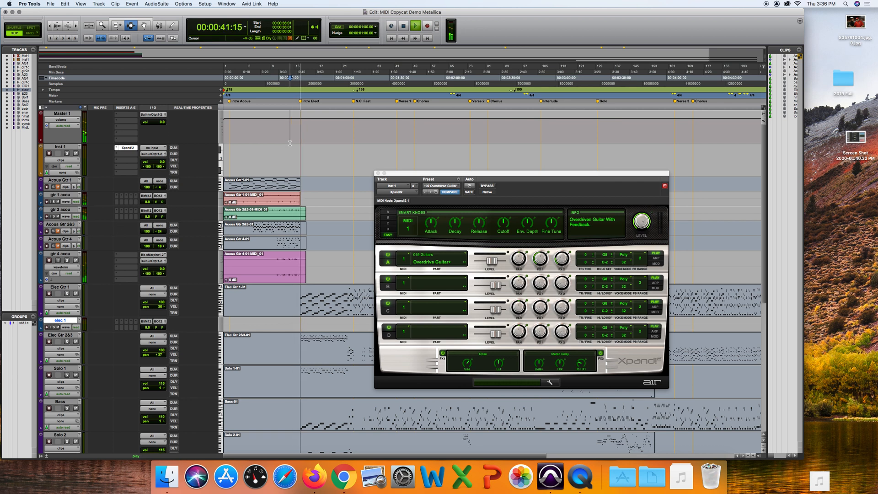
Step: Stop playback, undo the last clip move, and render the Elec Gtr 1-01 clip from Inst 1 onto the elec 1 audio track
key(space)
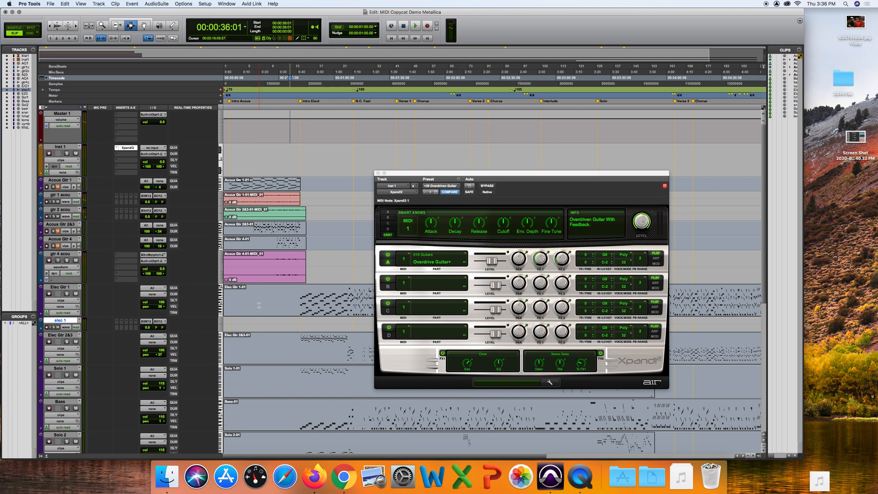
key(super+z)
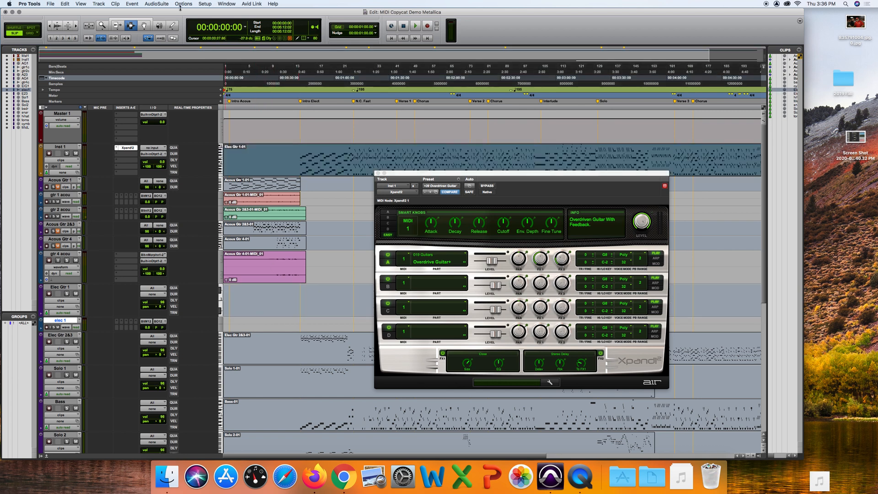
click(144, 24)
drag(279, 157, 257, 324)
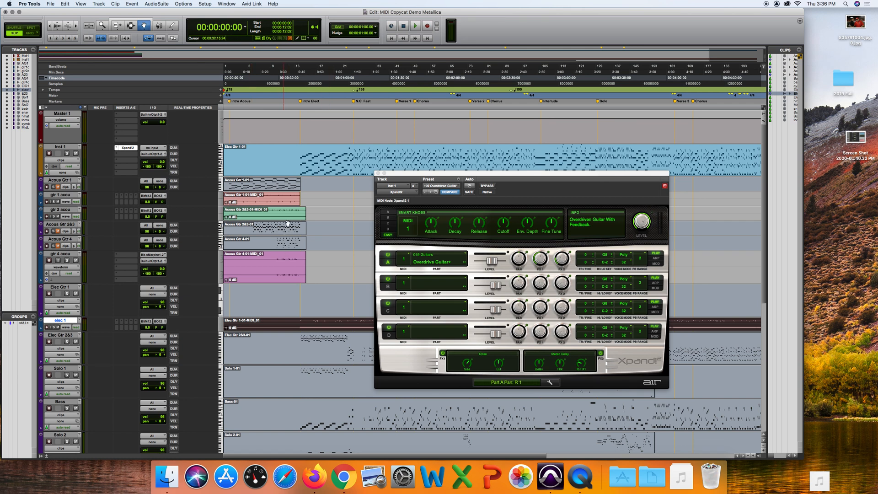
Step: Return the Elec Gtr 1-01 MIDI clip to the Elec Gtr 1 track and audition the session from about 22 seconds
drag(248, 160, 227, 296)
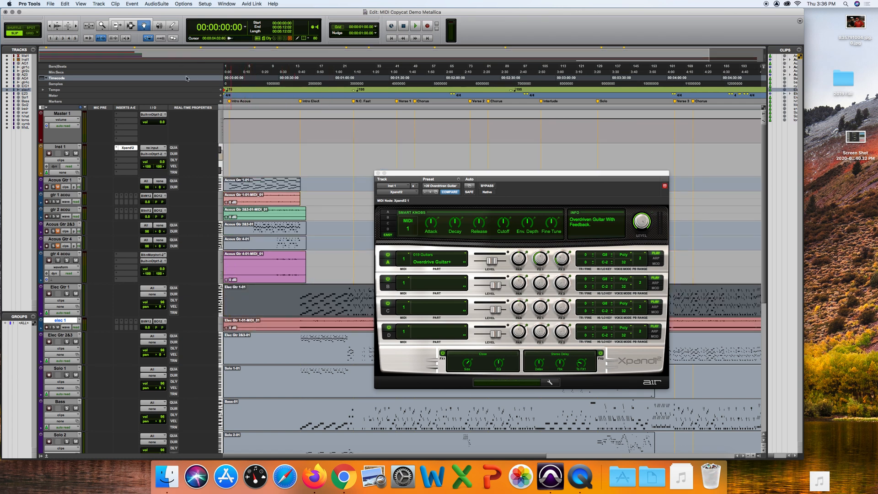
click(131, 26)
click(265, 159)
key(space)
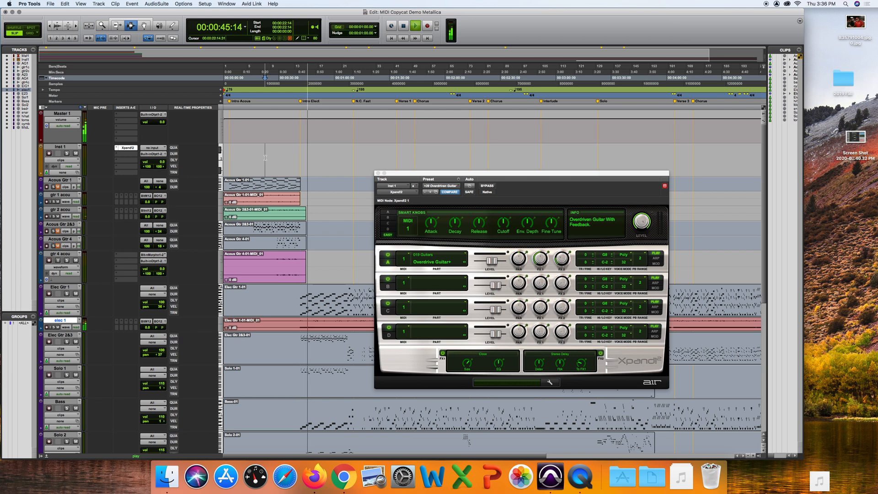
key(space)
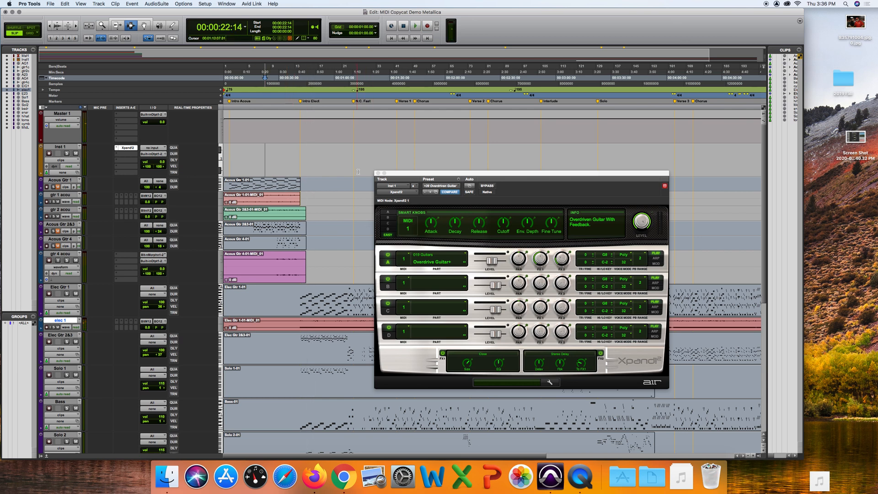
Step: Save the session with the Xpand!2 window closed, and open the recent session MIDI Test Battery
click(378, 173)
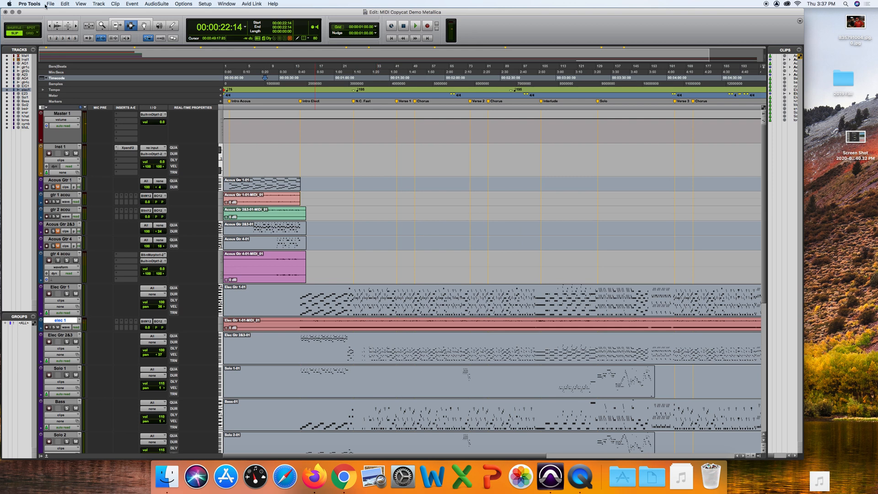
click(50, 4)
click(57, 49)
click(51, 5)
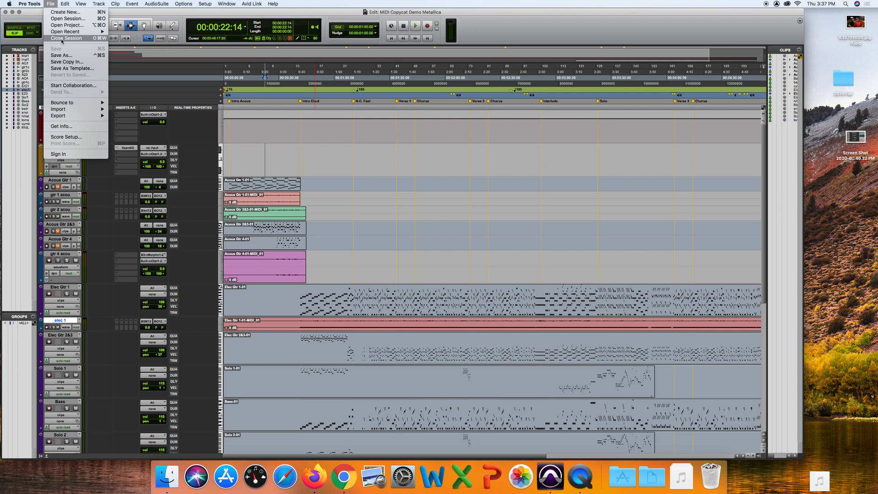
mouse_move(62, 34)
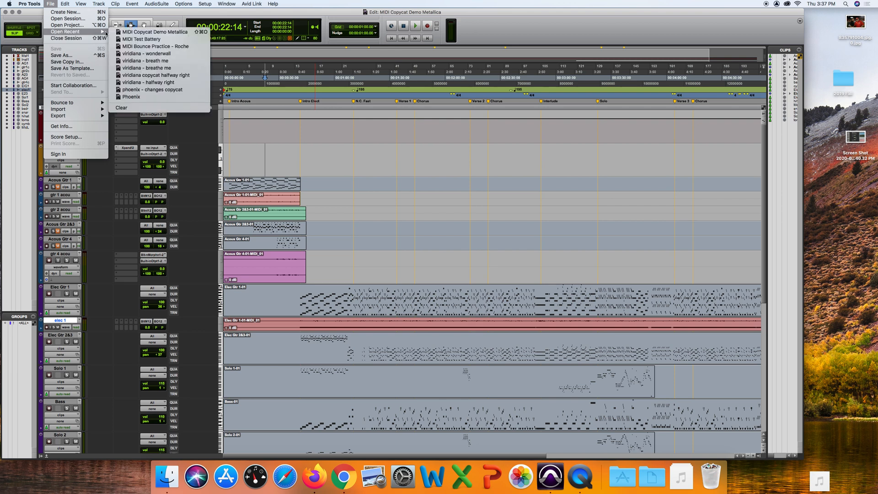
click(128, 39)
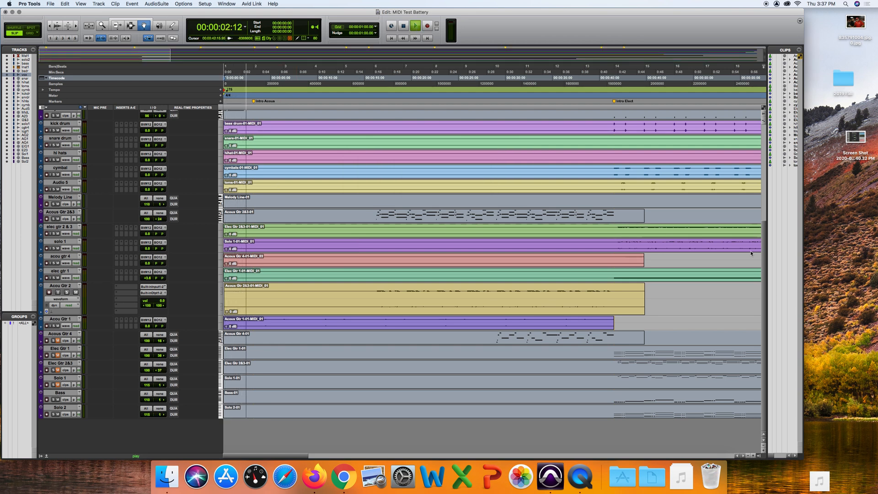
Step: Raise the Master 1 volume during playback, and reduce the Inst 1 track height to small with more of the timeline in view
scroll(764, 280, up, 5)
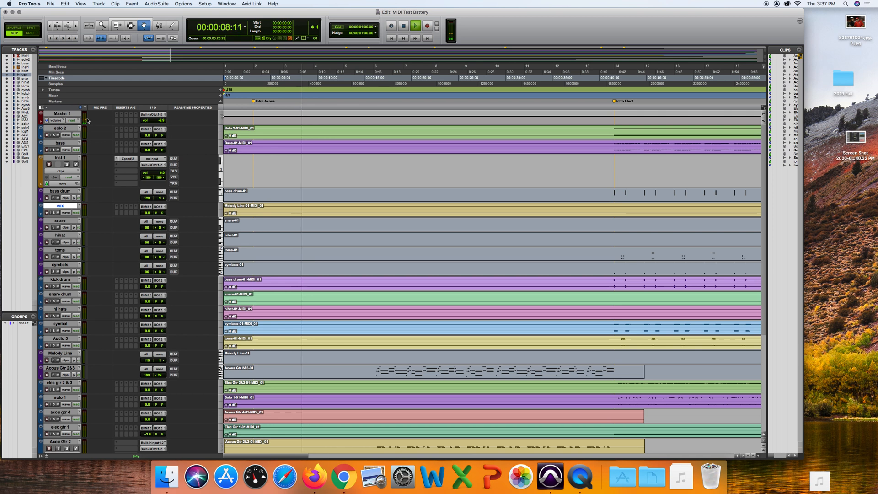
click(161, 121)
drag(161, 120, 161, 115)
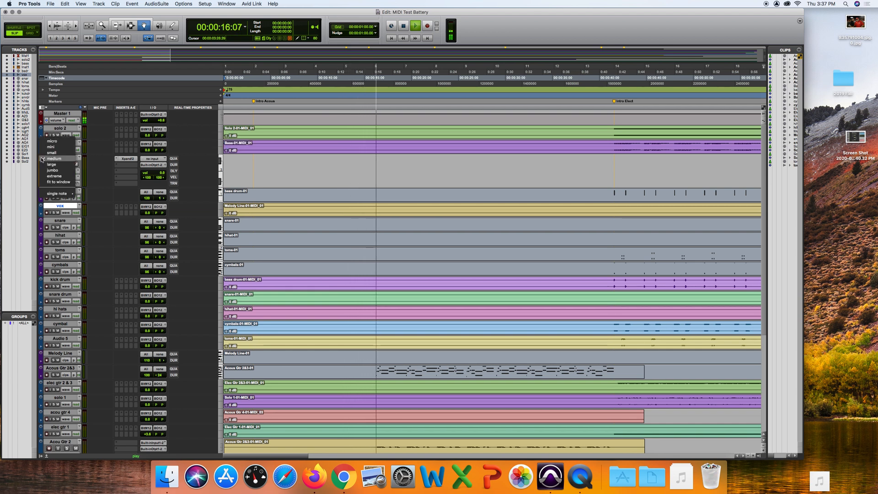
click(46, 156)
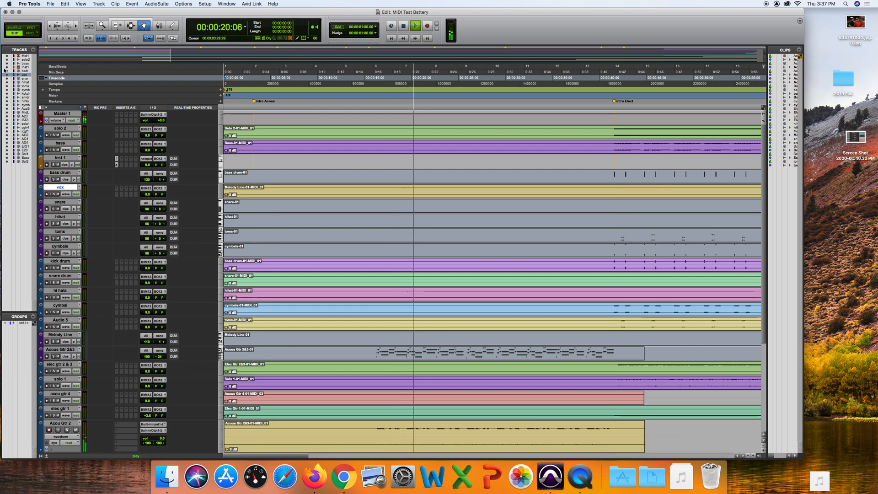
click(51, 39)
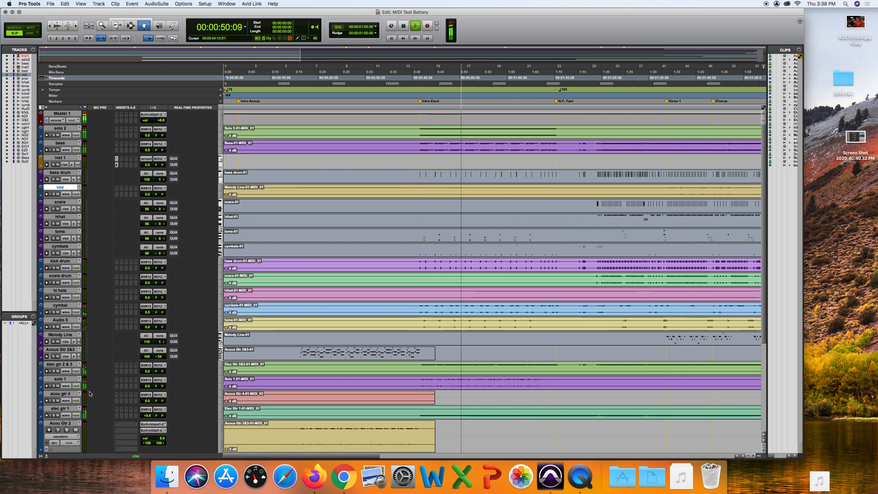
Step: Set the Audio 5 track volume to +4.3 and the hi hats track volume to +2.4, and stop playback
scroll(93, 405, down, 5)
scroll(100, 320, up, 2)
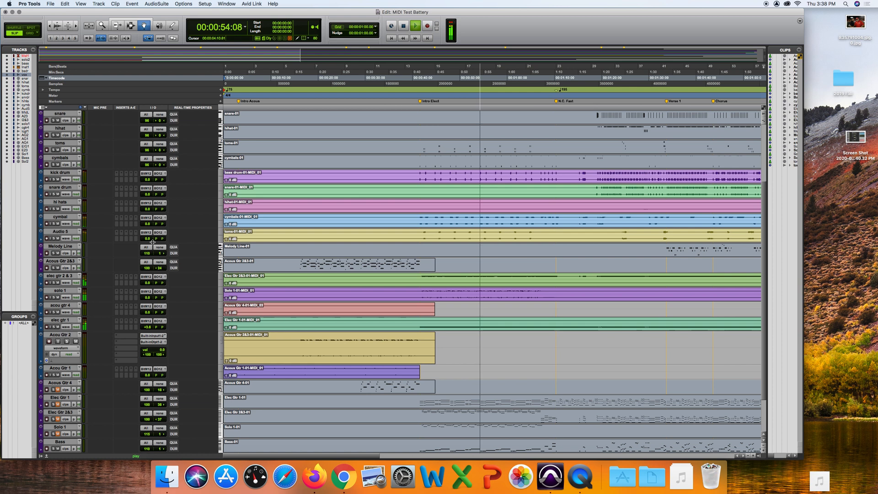
drag(147, 239, 147, 242)
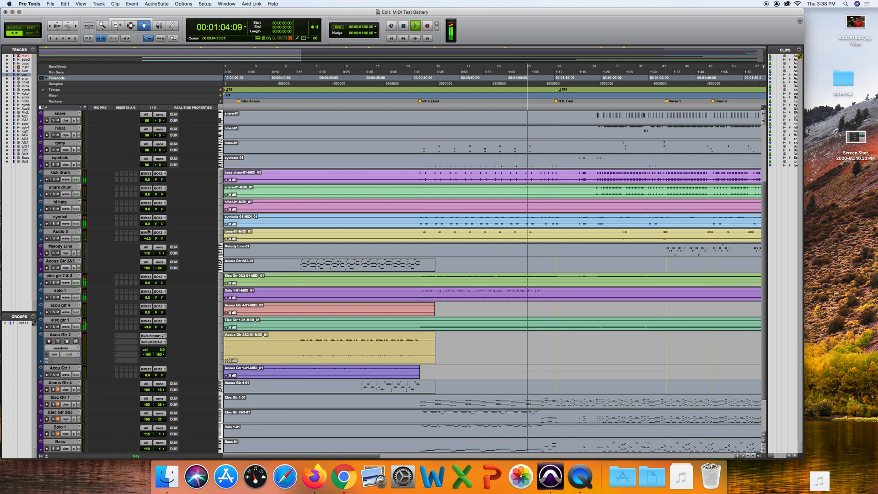
drag(147, 211, 147, 208)
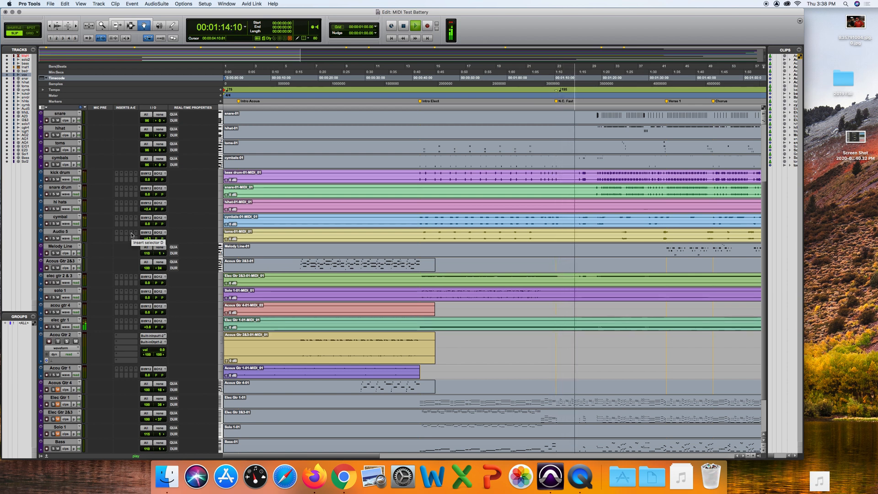
click(403, 26)
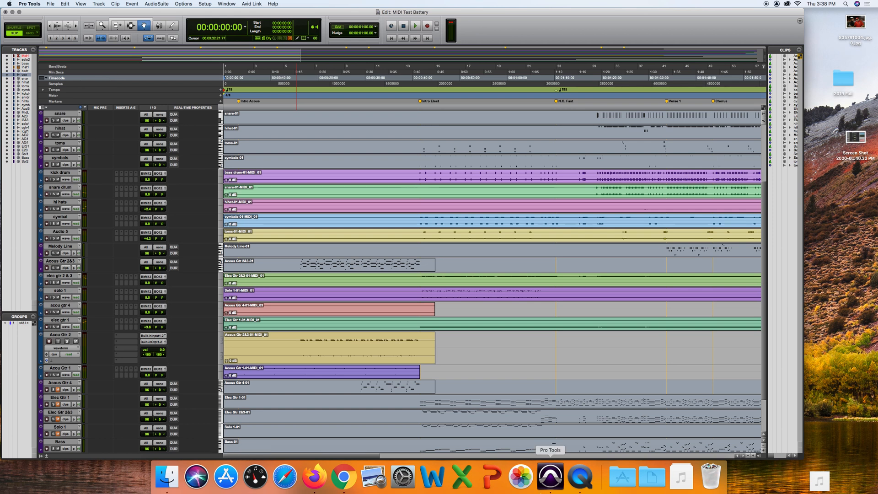
Step: Switch to QuickTime Player, name the screen recording midi copycat tutorial 2 (new method), and open the choice of save locations
click(578, 478)
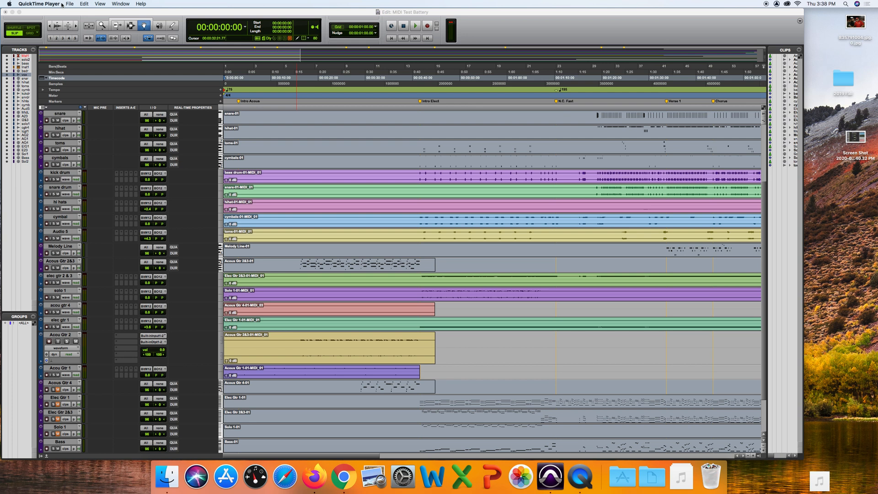
click(69, 4)
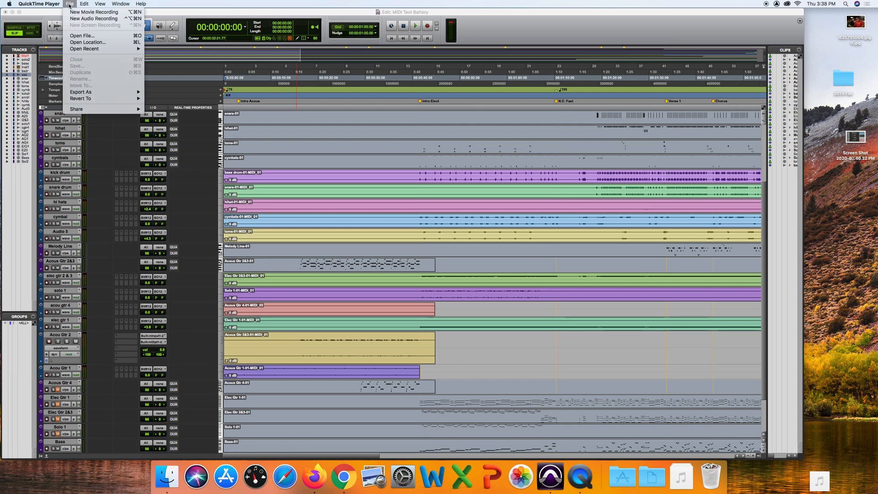
mouse_move(55, 4)
click(49, 57)
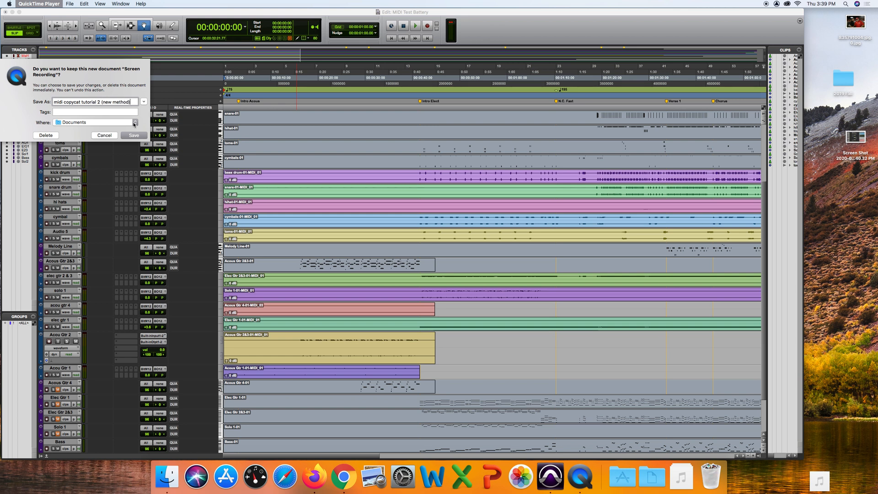
click(134, 123)
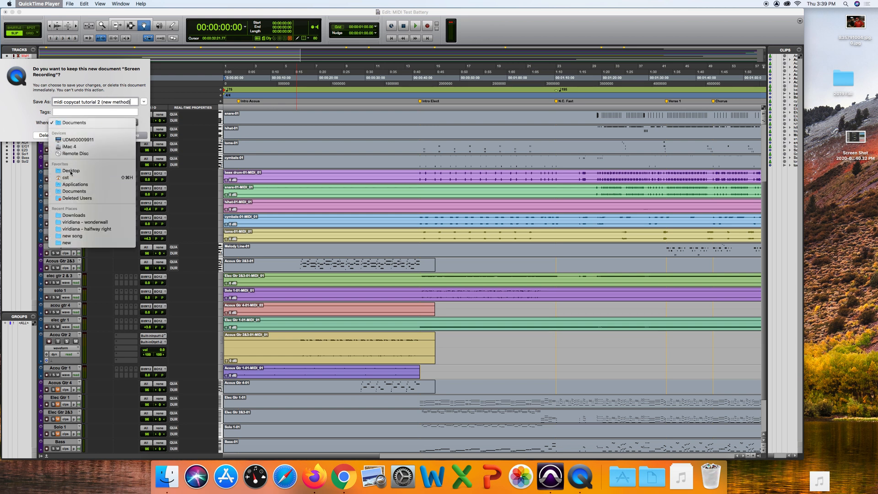